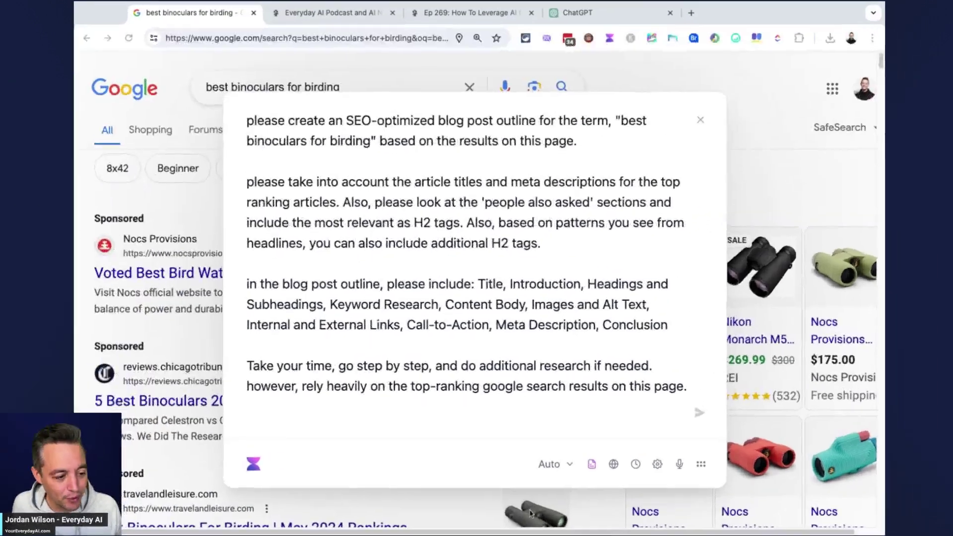
Switch to the Everyday AI homepage, leaving the binoculars outline prompt drafted in Voila.
left_click(534, 106)
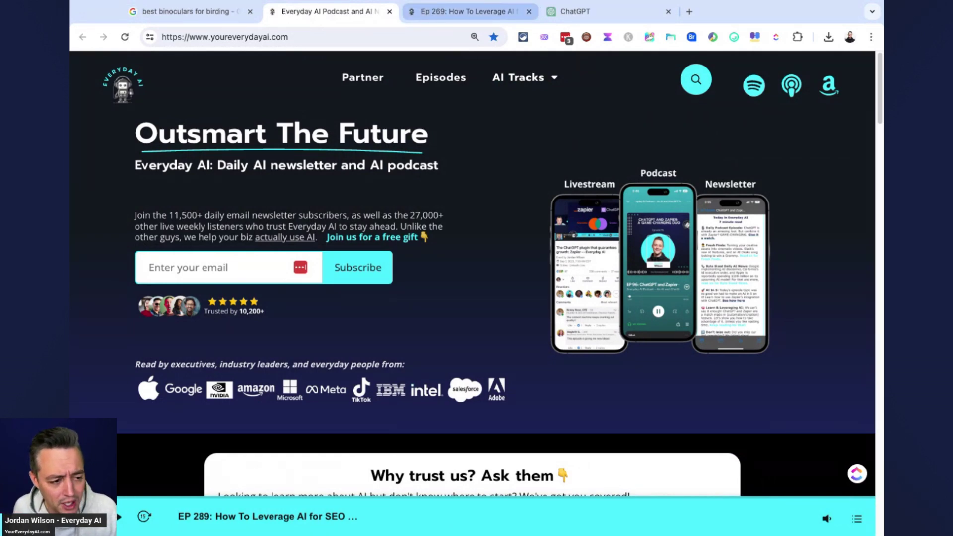
View the Ep 269 AI-for-SEO episode page, then go back to the Google binoculars results.
left_click(437, 12)
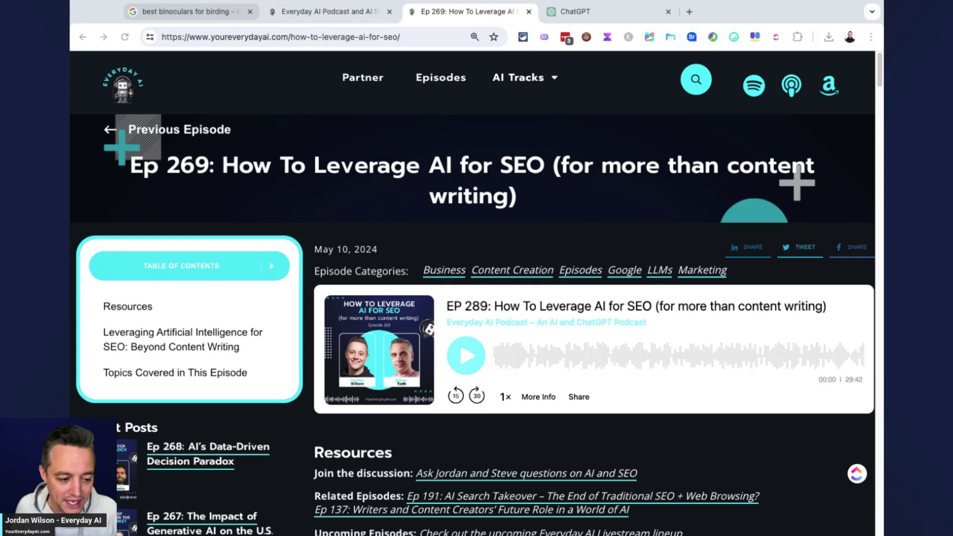
key("ctrl+1")
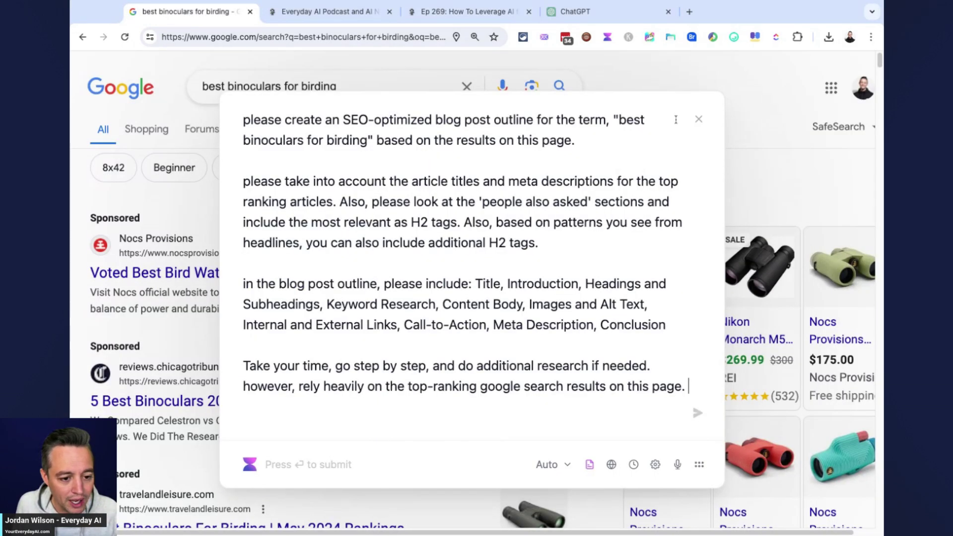
Close the Voila overlay and browse the 'best binoculars for birding' results and People also ask.
left_click(700, 121)
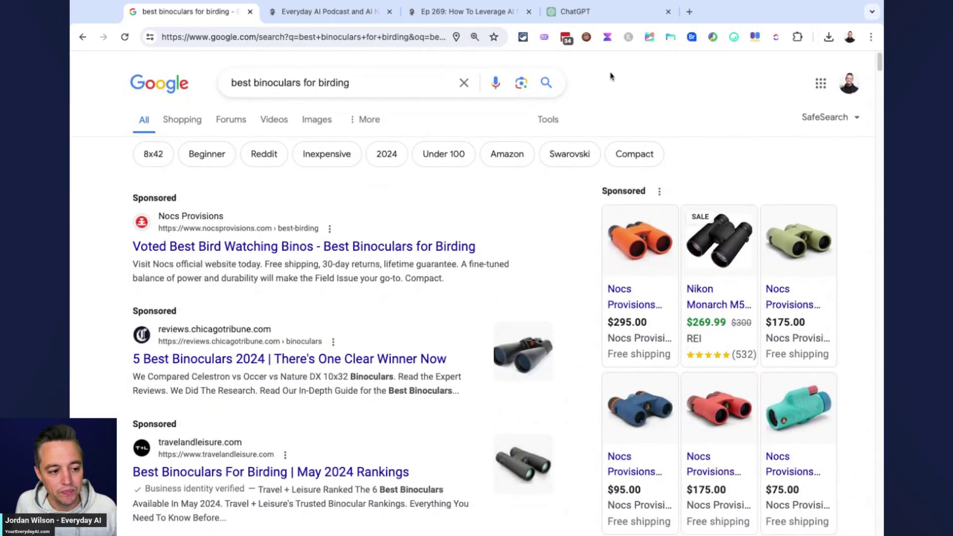
scroll(412, 149, "down", 15)
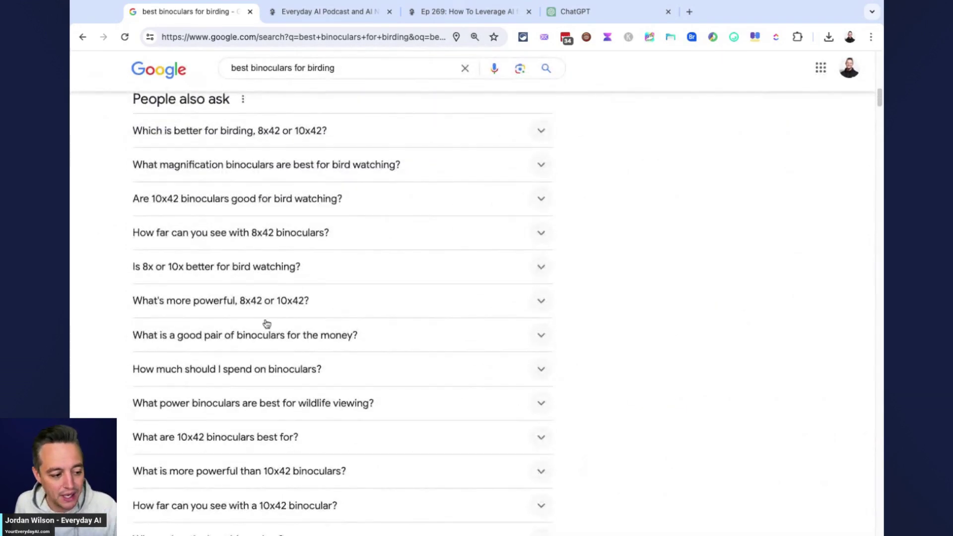
scroll(237, 411, "up", 15)
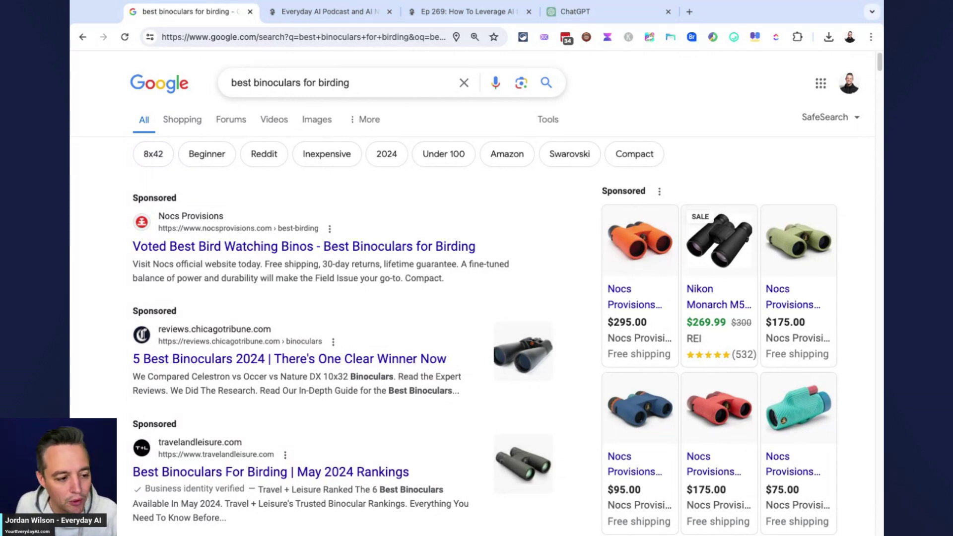
scroll(372, 85, "down", 1)
scroll(372, 86, "up", 1)
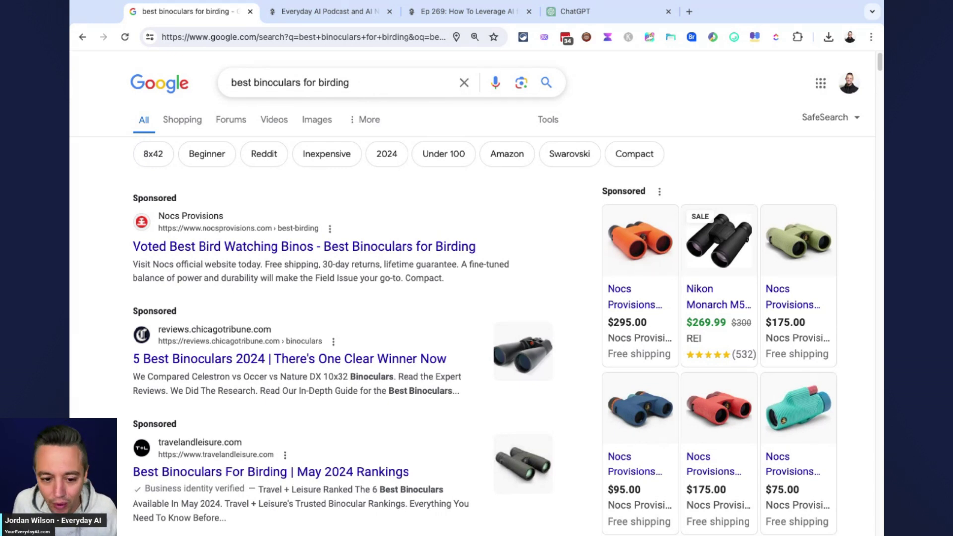
scroll(124, 258, "down", 3)
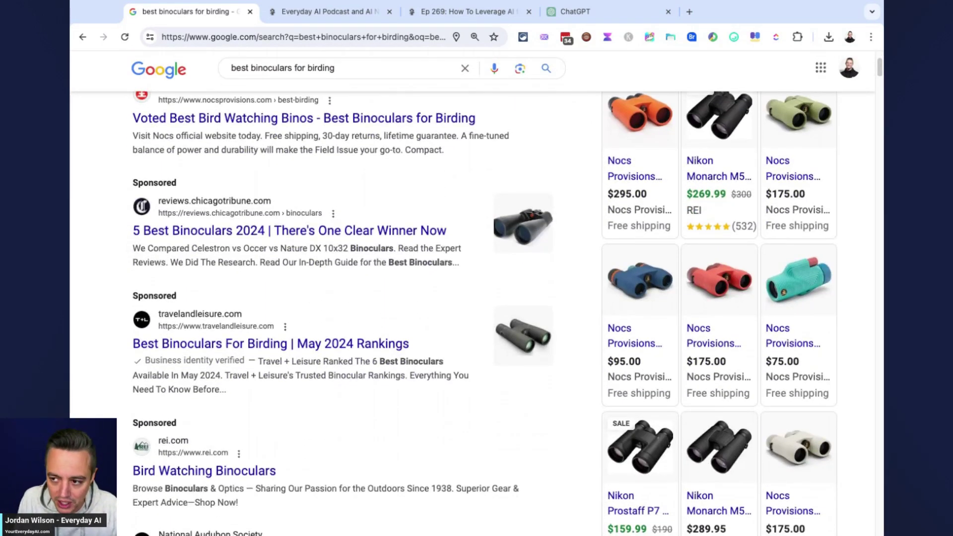
scroll(130, 268, "up", 3)
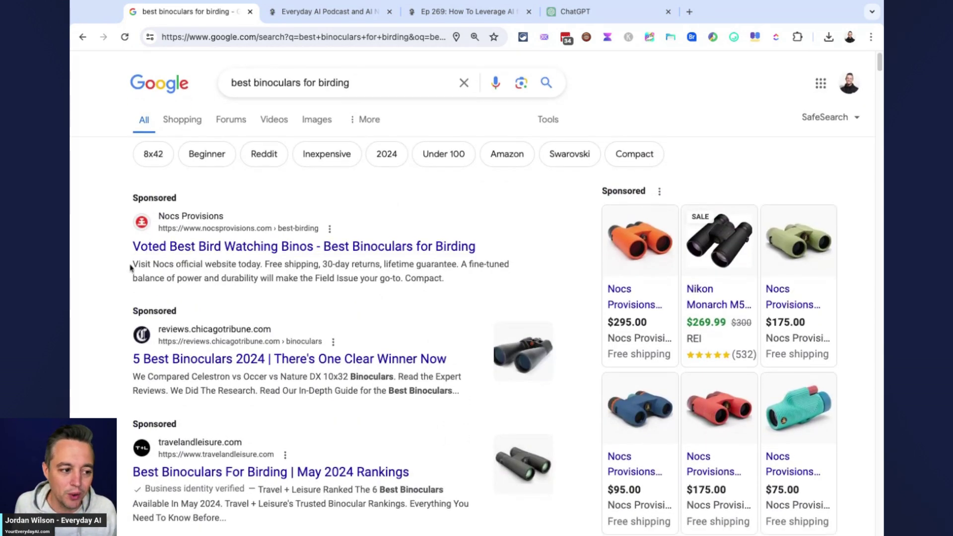
Resubmit 'best binoculars for birding' and scroll down to its People also ask questions.
left_click(370, 84)
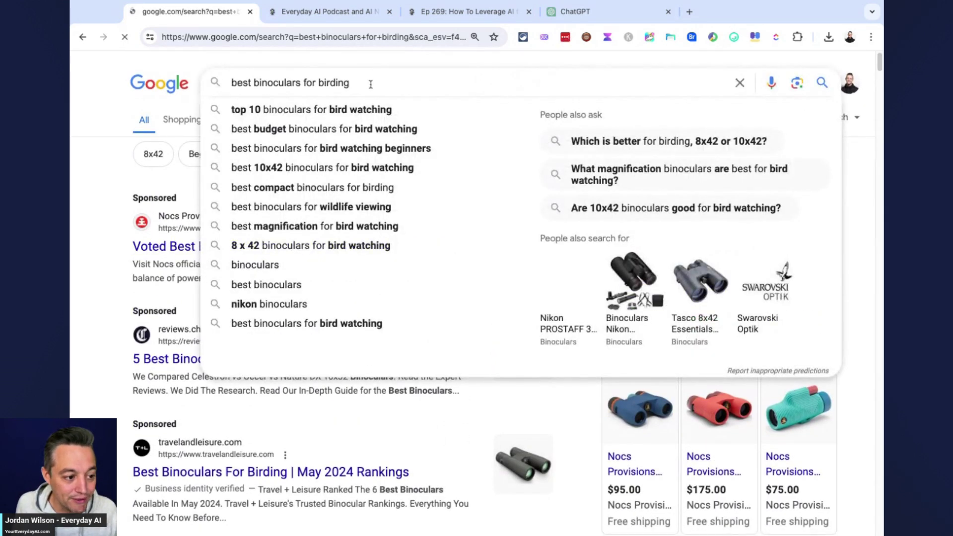
scroll(140, 251, "down", 2)
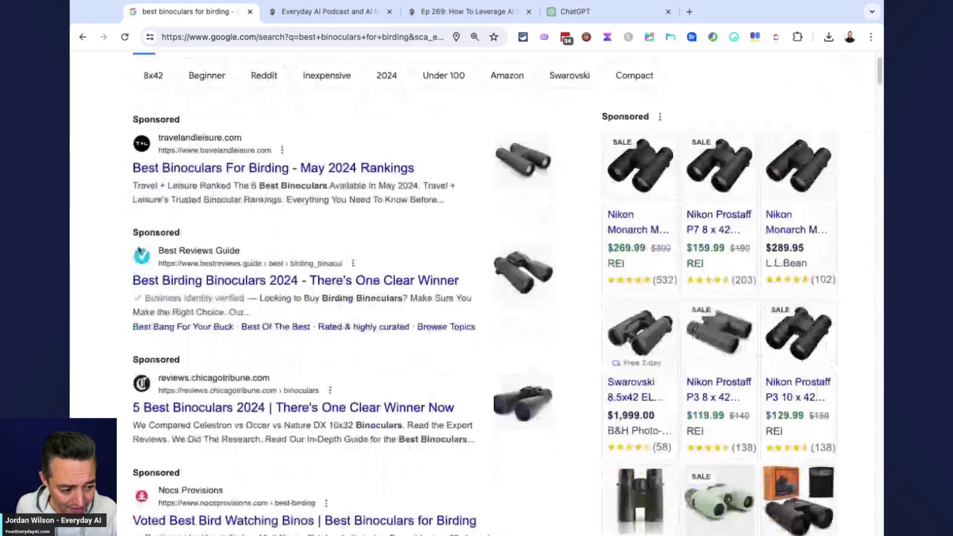
scroll(139, 251, "down", 12)
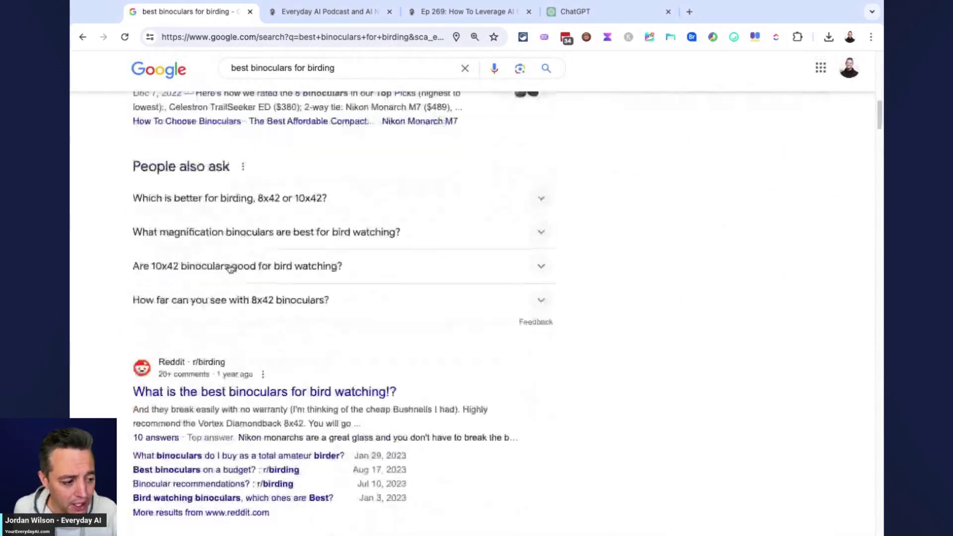
scroll(274, 270, "down", 3)
scroll(549, 257, "up", 3)
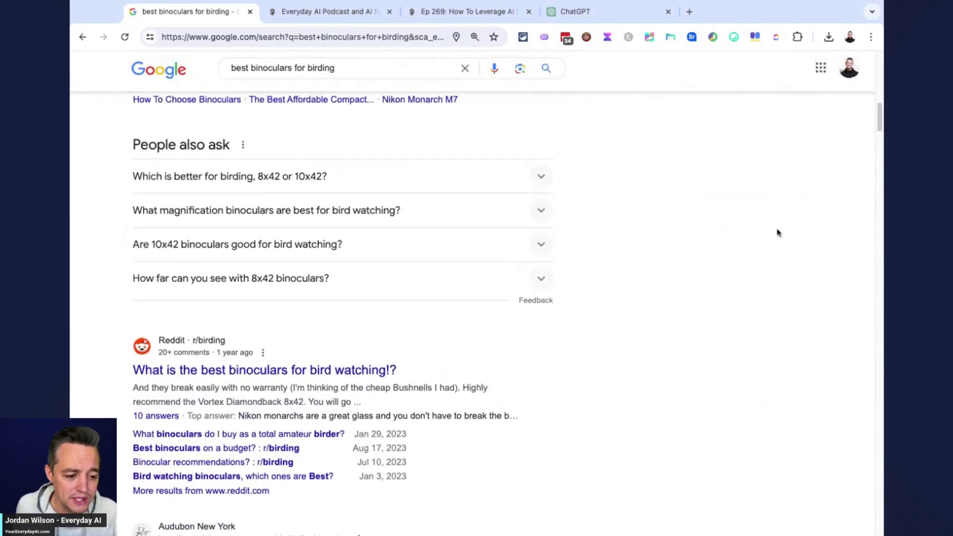
scroll(778, 233, "up", 1)
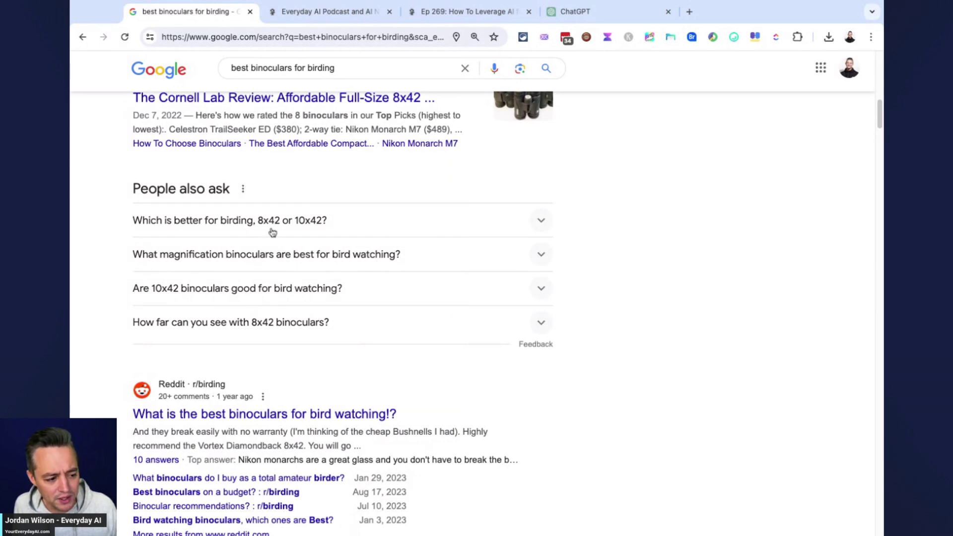
Expand and collapse the magnification, 8x42 viewing distance and 8x42 versus 10x42 questions.
left_click(306, 258)
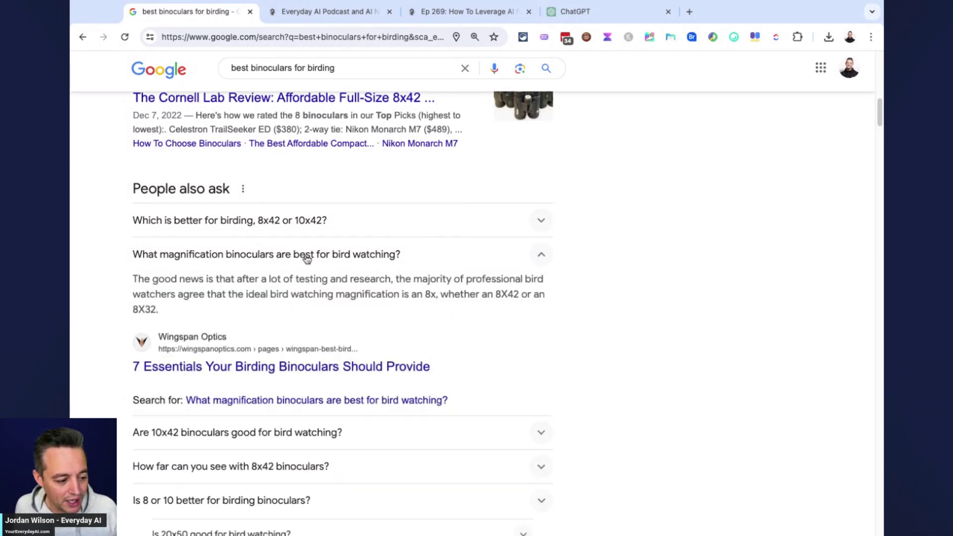
left_click(306, 258)
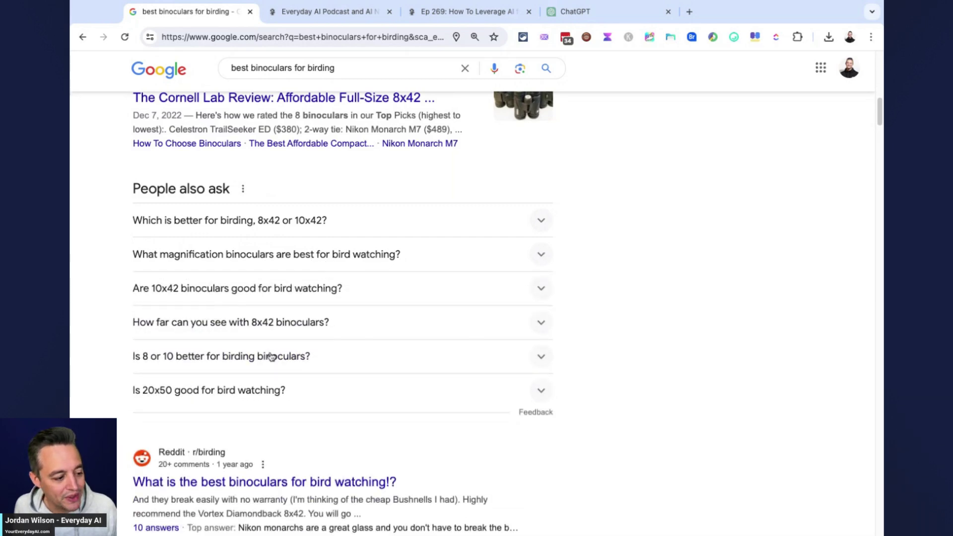
left_click(287, 328)
left_click(287, 327)
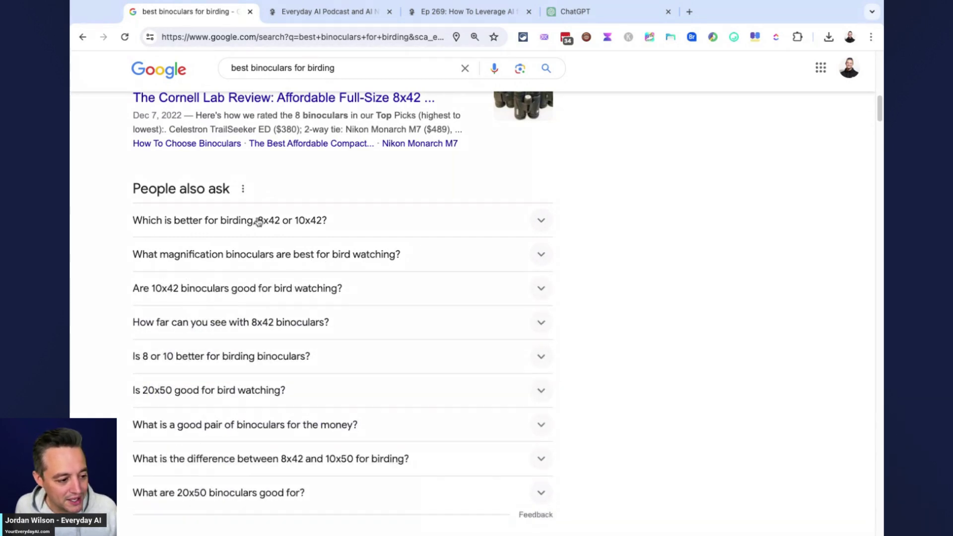
left_click(257, 221)
left_click(258, 221)
scroll(237, 311, "down", 2)
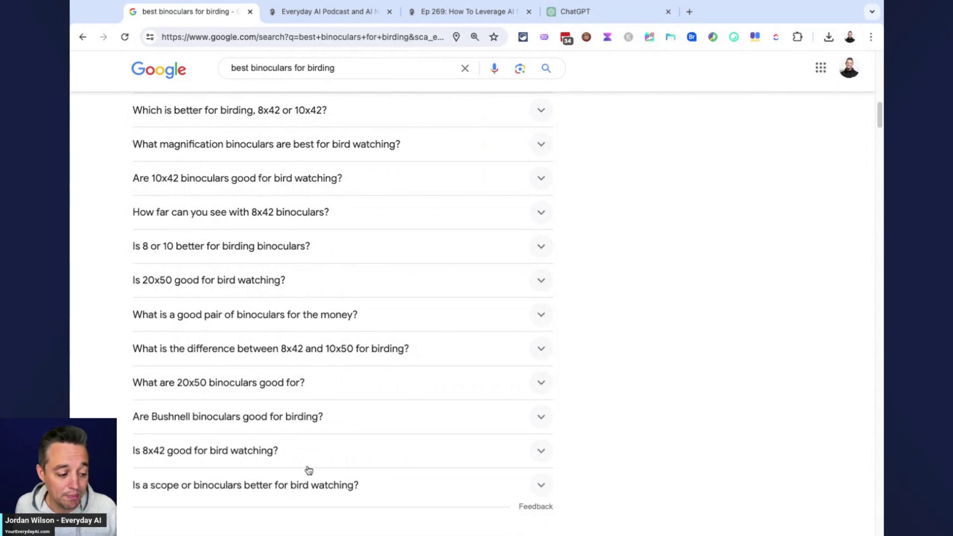
scroll(309, 476, "down", 1)
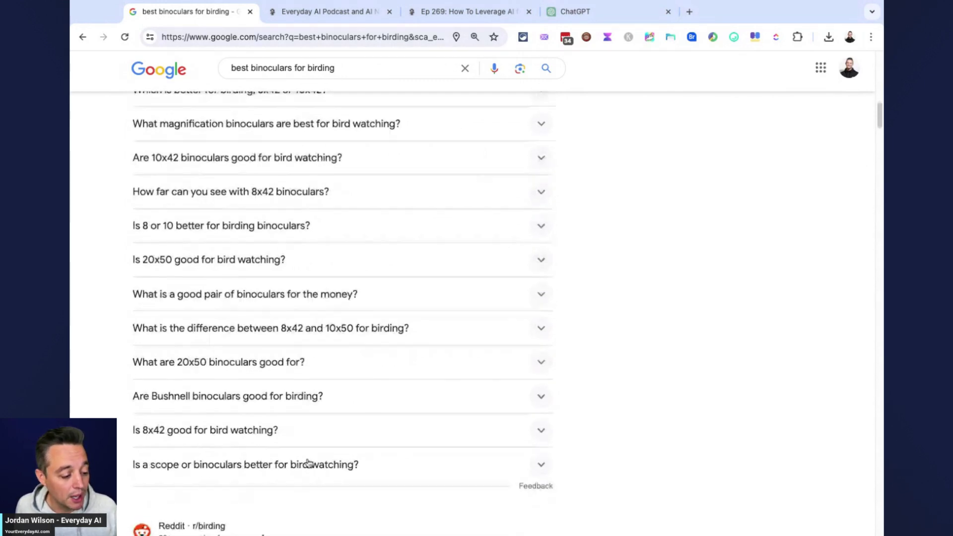
Expand the scope, 8x42, Bushnell, 20x50, 8x42 vs 10x50, value-for-money and 8-or-10 questions.
left_click(290, 467)
scroll(331, 402, "down", 2)
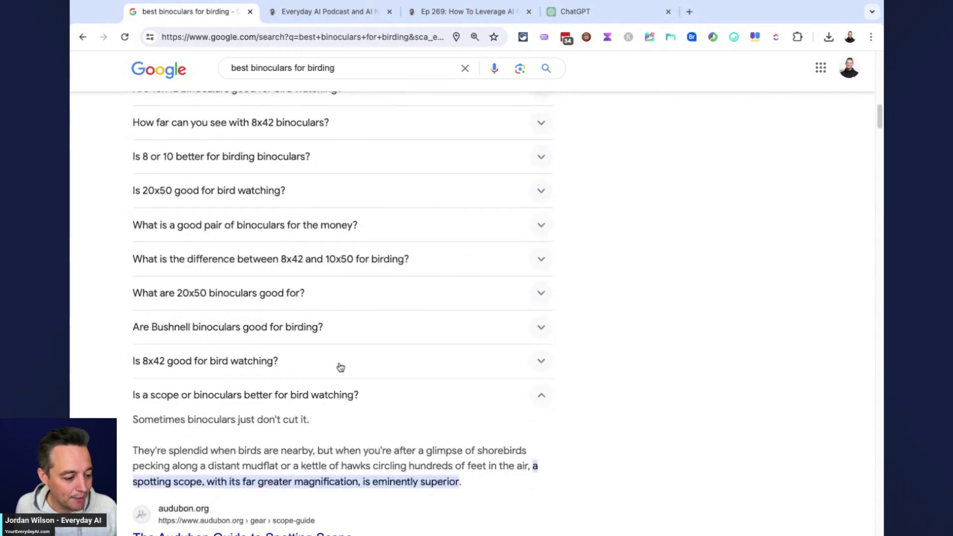
left_click(355, 355)
left_click(378, 316)
left_click(379, 281)
left_click(384, 247)
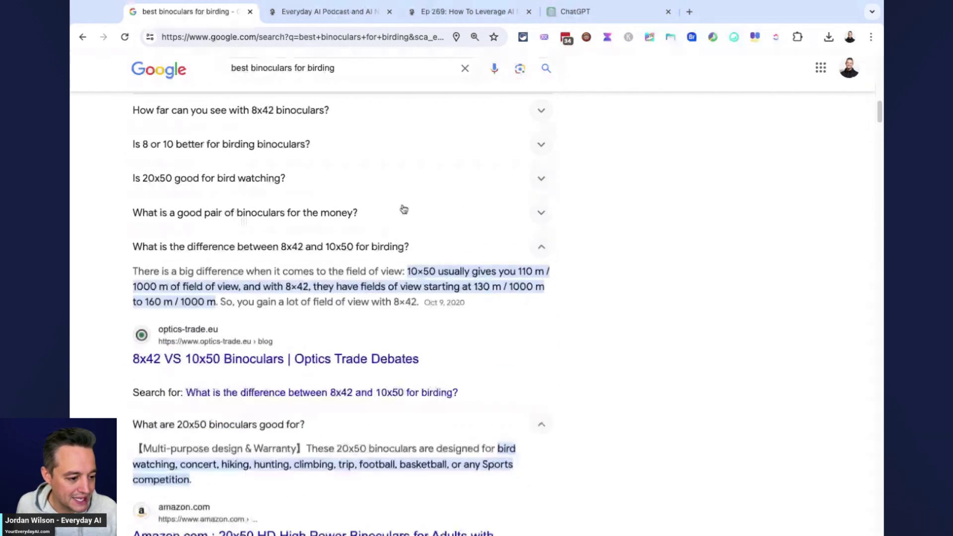
left_click(402, 213)
left_click(405, 178)
left_click(400, 144)
Expand the viewing distance, 10x42, magnification and 8x42-or-10x42 questions, then scroll the list to the top.
scroll(418, 165, "up", 1)
scroll(418, 166, "up", 1)
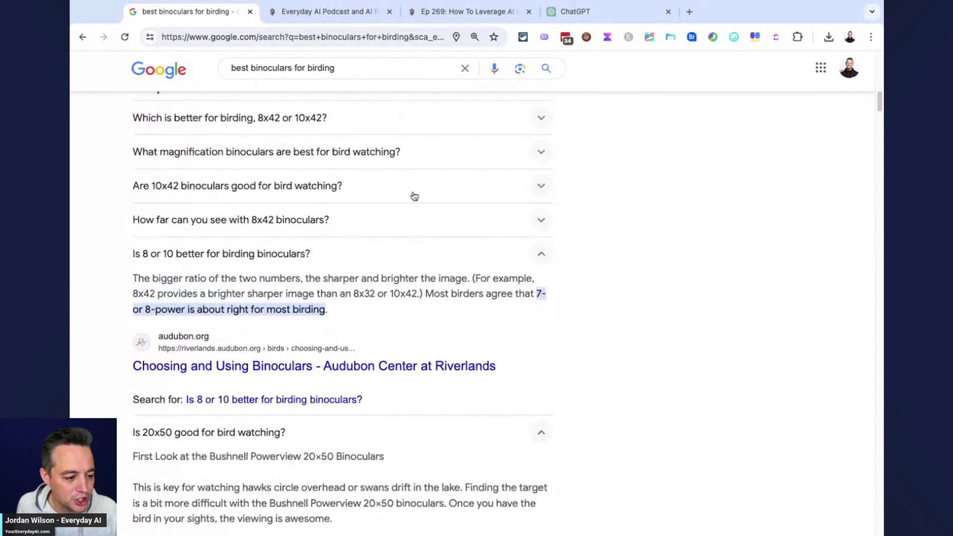
left_click(403, 220)
left_click(409, 187)
left_click(420, 153)
scroll(417, 169, "up", 2)
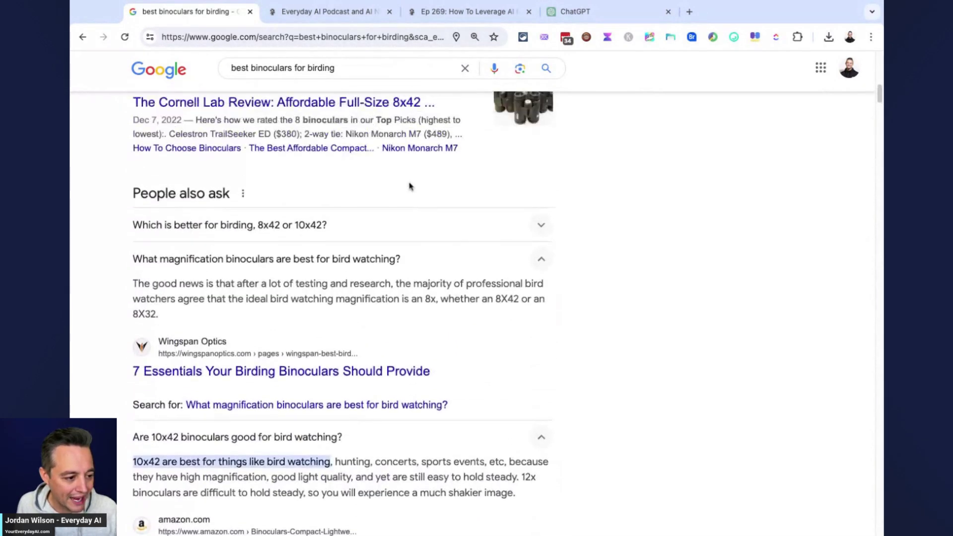
left_click(411, 223)
scroll(382, 334, "down", 15)
scroll(387, 337, "down", 10)
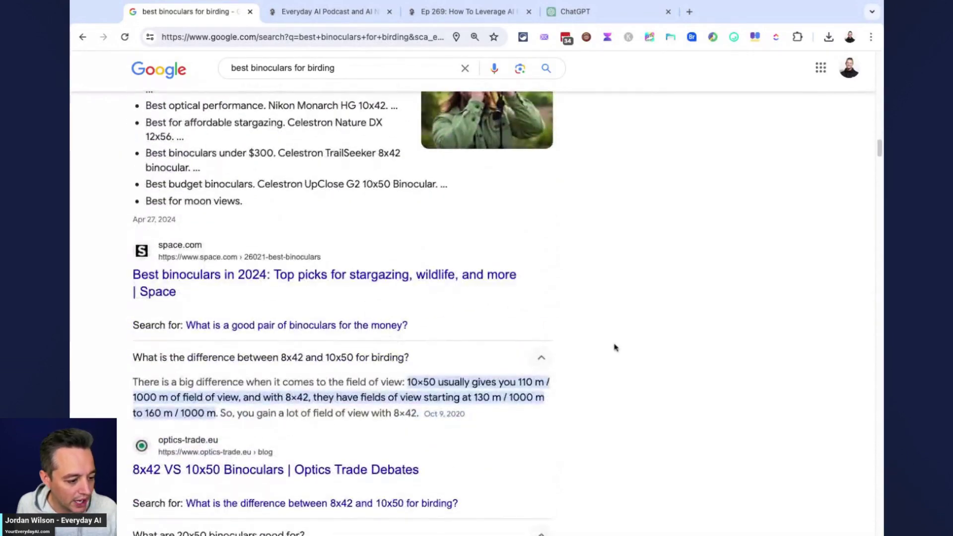
scroll(615, 347, "down", 10)
scroll(632, 351, "down", 15)
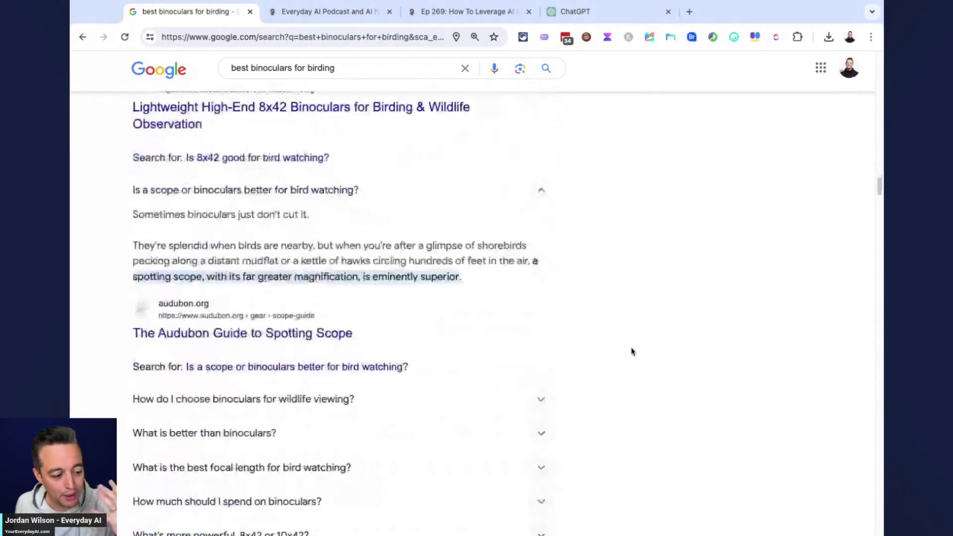
scroll(632, 349, "up", 2)
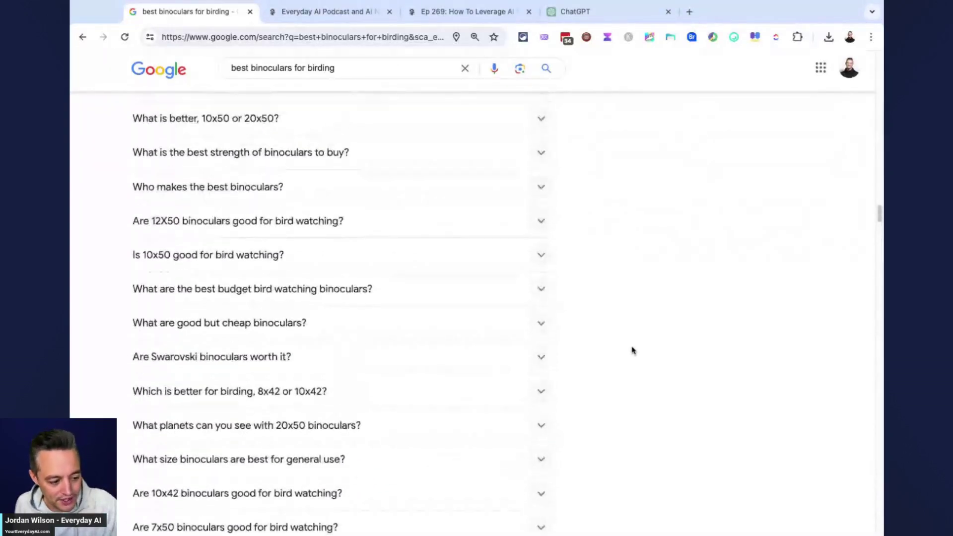
scroll(632, 349, "down", 2)
scroll(631, 348, "up", 15)
scroll(629, 347, "up", 20)
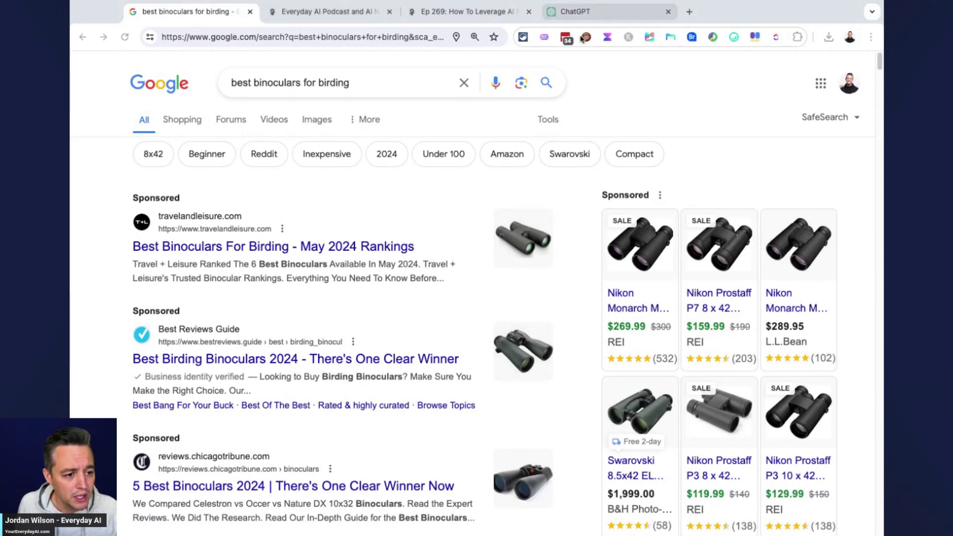
Open Voila, zoom the page, use the current page as context and paste the SEO outline prompt.
left_click(607, 37)
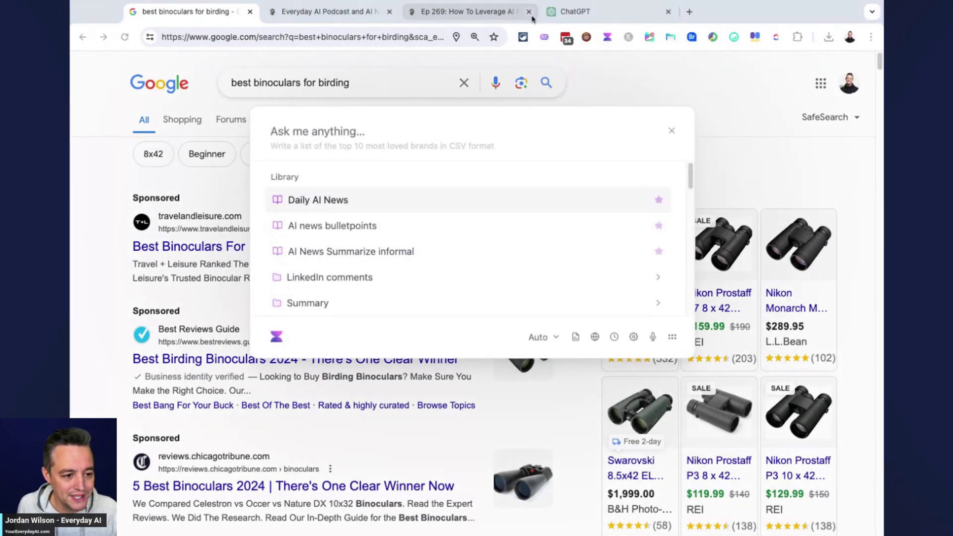
key("super+plus")
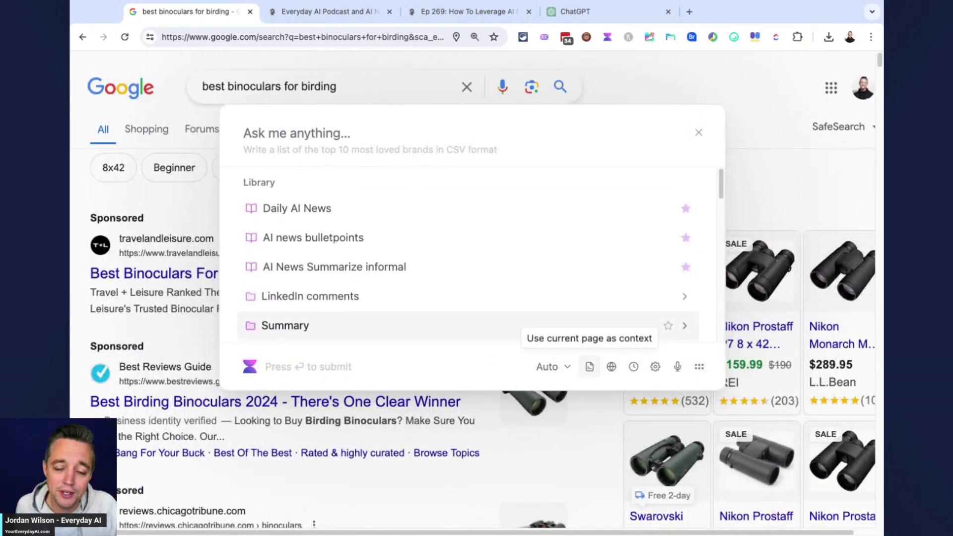
left_click(590, 366)
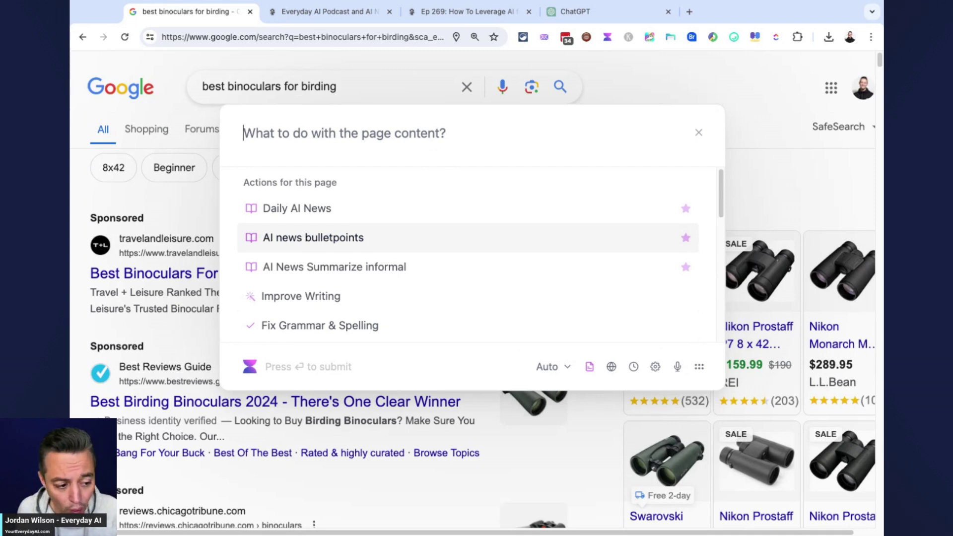
type("please create an SEO-optimized blog post outline for the term, \"best binoculars for birding\" based on the results on this page.  please take into account the article titles and meta descriptions for the top ranking articles. Also, please look at the 'people also asked' sections and include the most relevant as H2 tags. Also, based on patterns you see from headlines, you can also include additional H2 tags.  in the blog post outline, please include: Title, Introduction, Headings and Subheadings, Keyword Research, Content Body, Images and Alt Text, Internal and External Links, Call-to-Action, Meta Description, Conclusion  Take your time, go step by step, and do additional research if needed. however, rely heavily on the top-ranking google search results on this page.")
Review the pasted prompt, highlighting its instructions to turn 'people also asked' questions into H2s.
triple_click(591, 154)
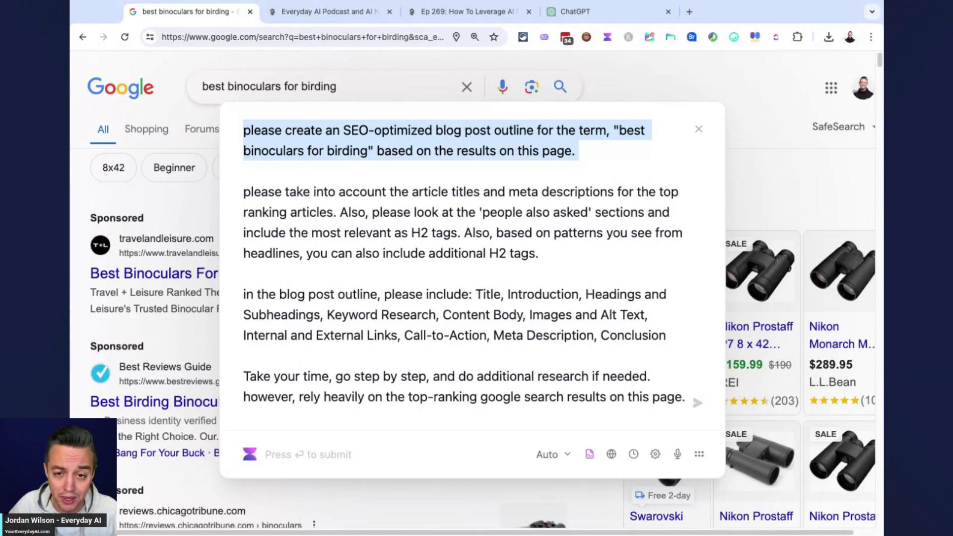
left_click_drag(581, 253, 341, 212)
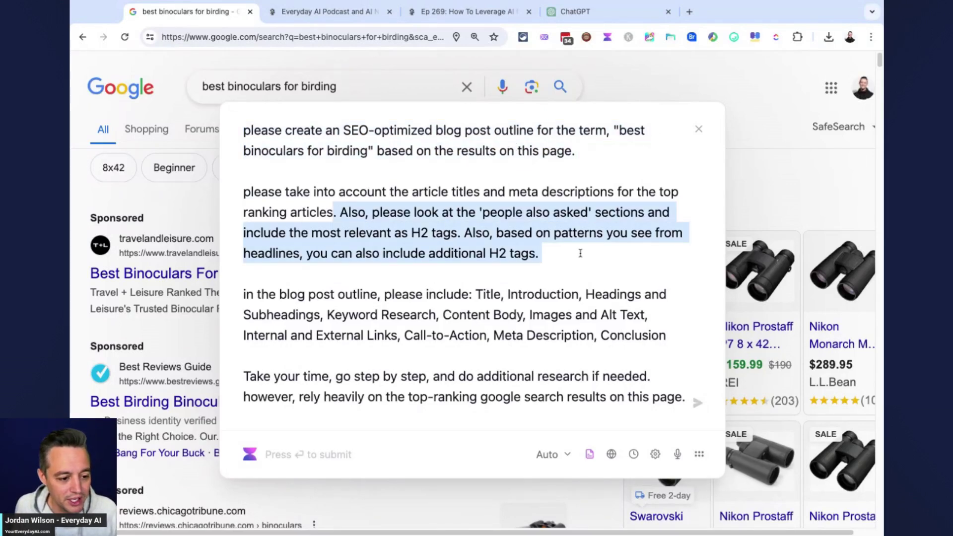
left_click(432, 212)
left_click(341, 213)
key("shift+alt+Right")
key("shift+alt+Right")
key("shift+alt+Right")
key("shift+alt+Right")
key("shift+alt+Right")
key("shift+alt+Right")
key("shift+alt+Right")
key("shift+alt+Right")
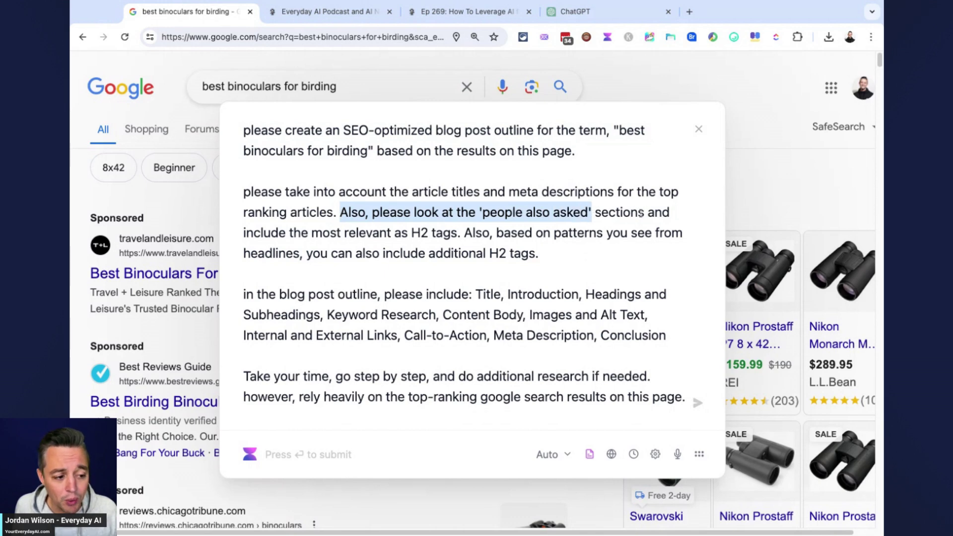
scroll(591, 222, "down", 2)
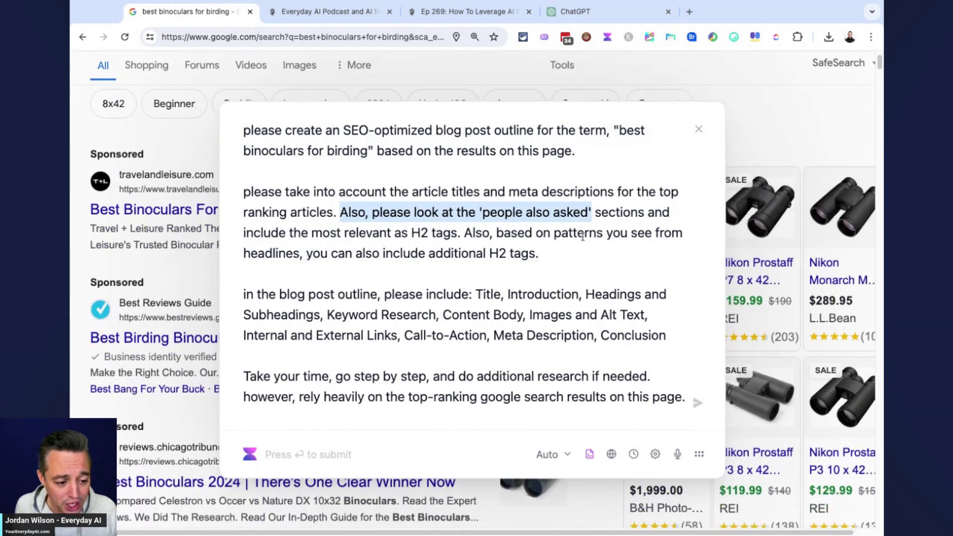
left_click(493, 353)
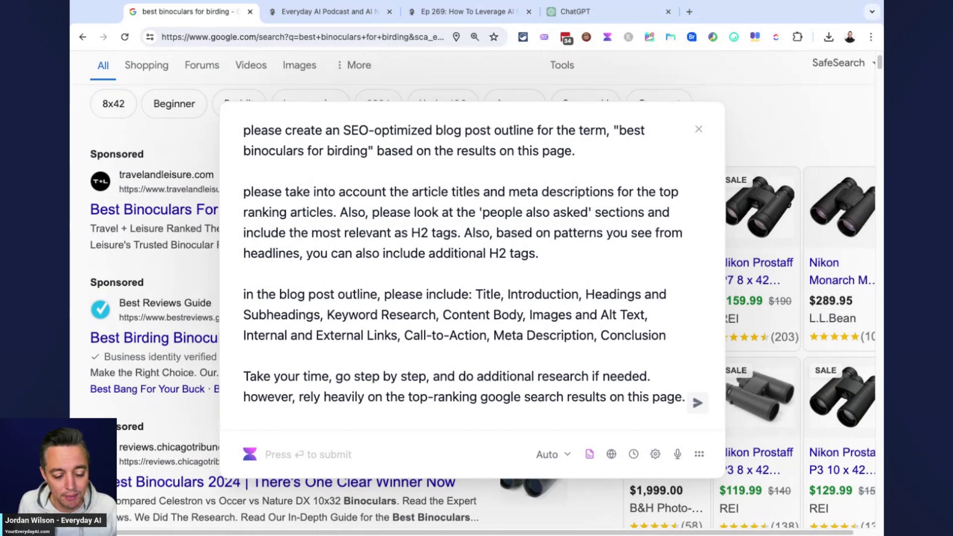
Submit the request, copy the whole generated binoculars outline, and switch to ChatGPT.
key("Return")
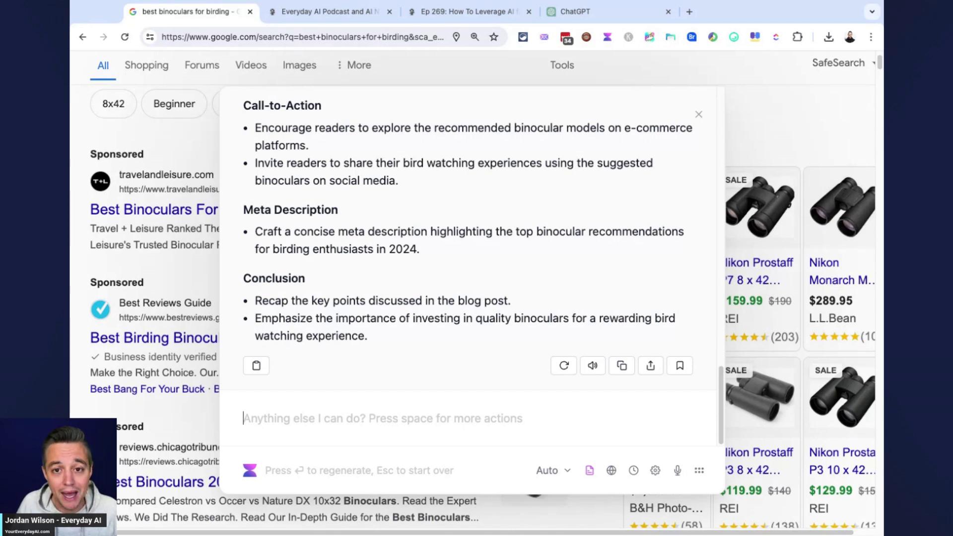
left_click(628, 369)
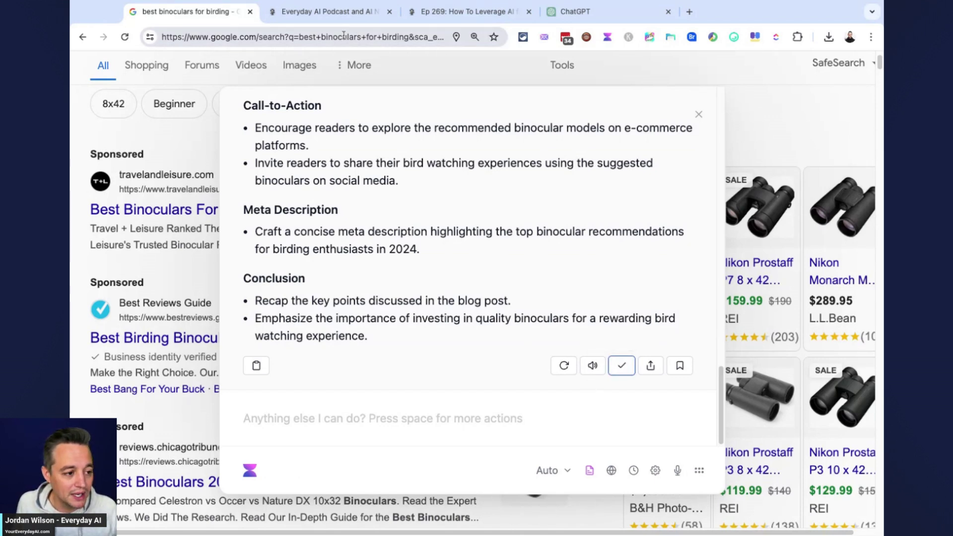
left_click(612, 18)
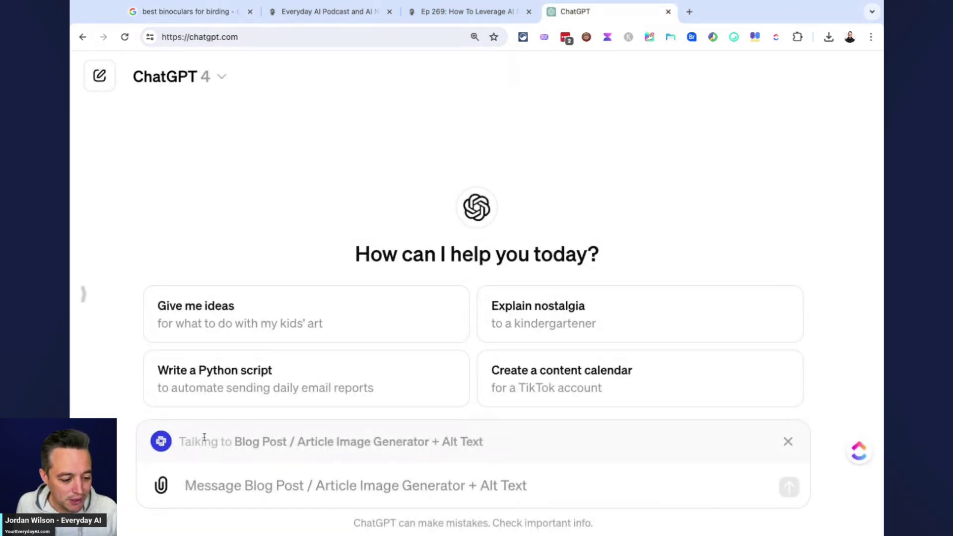
Highlight the Image Generator + Alt Text GPT name, then clear a mistakenly pasted prompt.
left_click(232, 443)
key("alt+shift+Right")
key("alt+shift+Right")
key("alt+shift+Right")
key("alt+shift+Right")
key("alt+shift+Right")
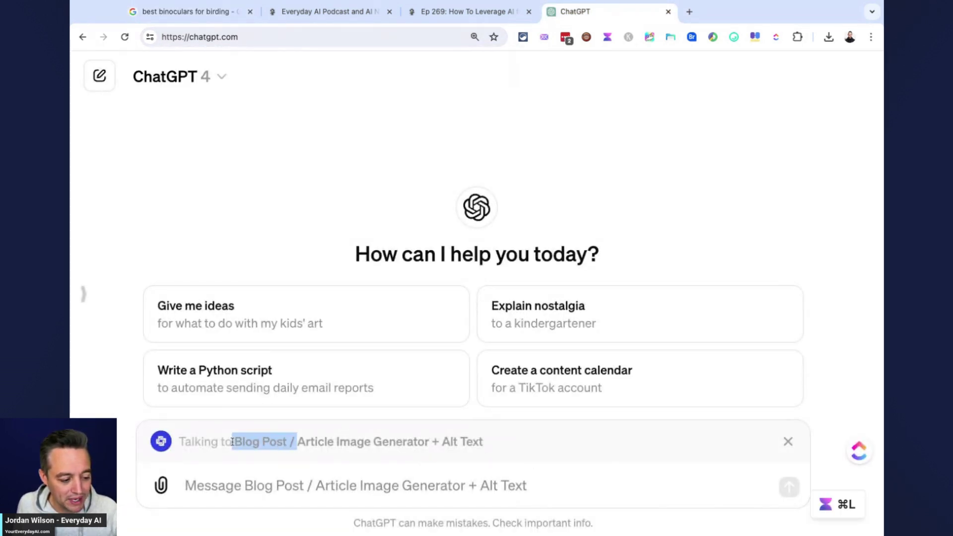
key("alt+shift+Right")
key("alt+shift+Right")
key("alt+shift+Right")
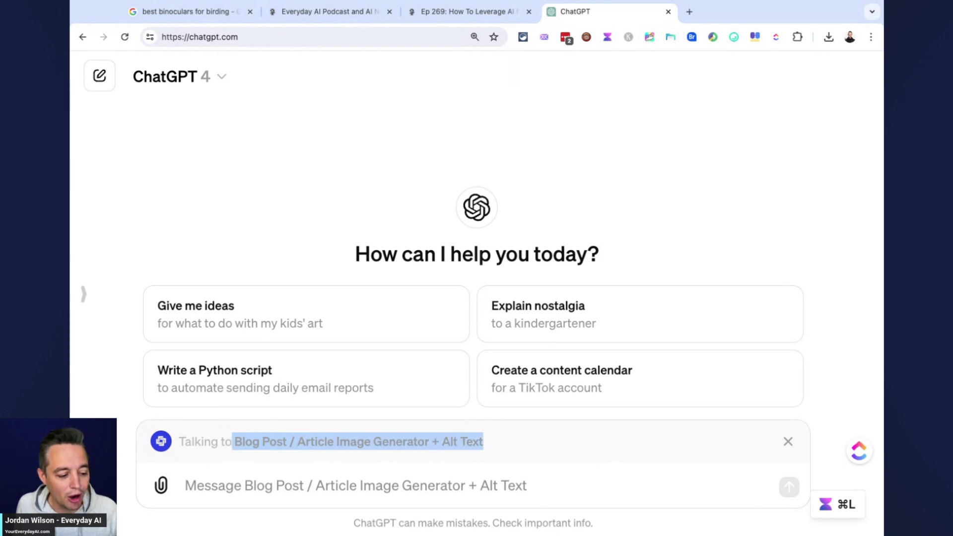
left_click(471, 486)
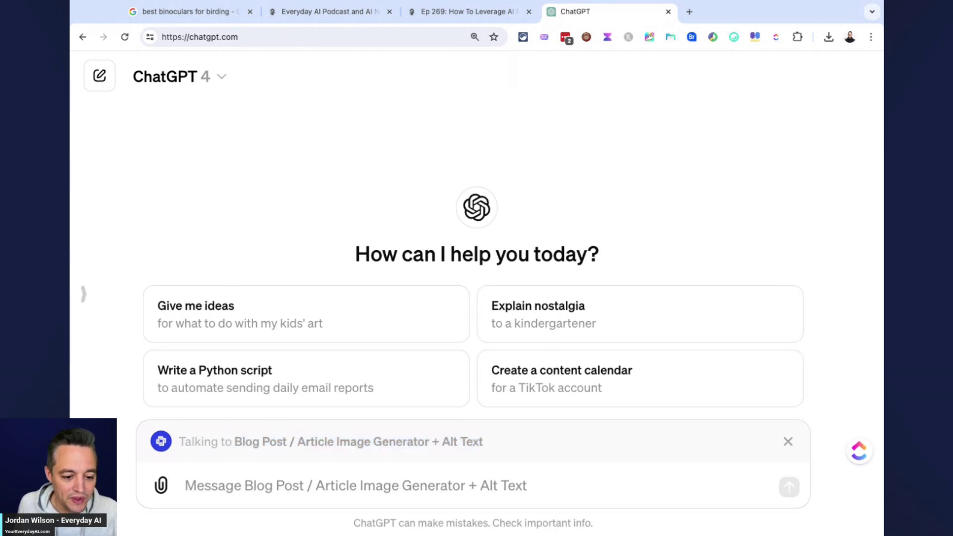
key("super+Tab")
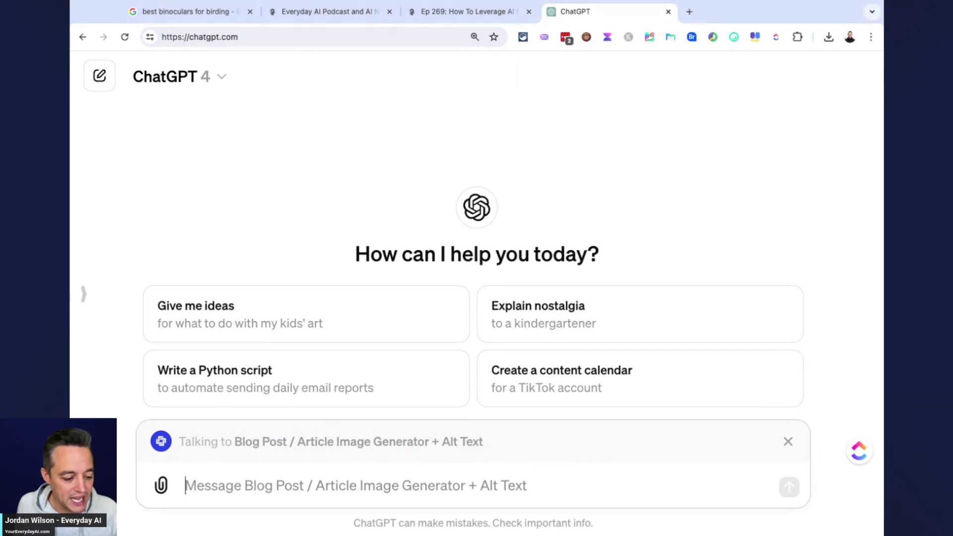
key("super+v")
scroll(165, 412, "up", 15)
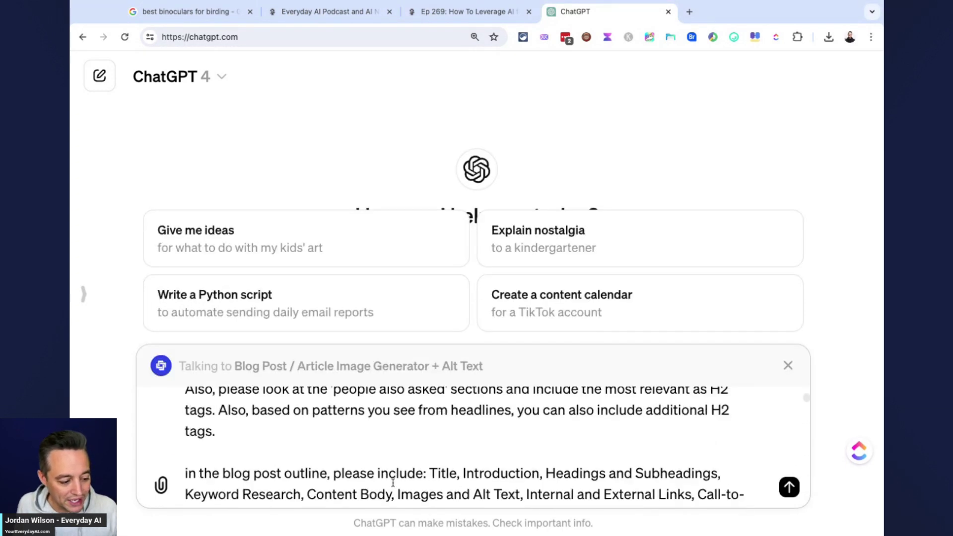
scroll(179, 417, "down", 4)
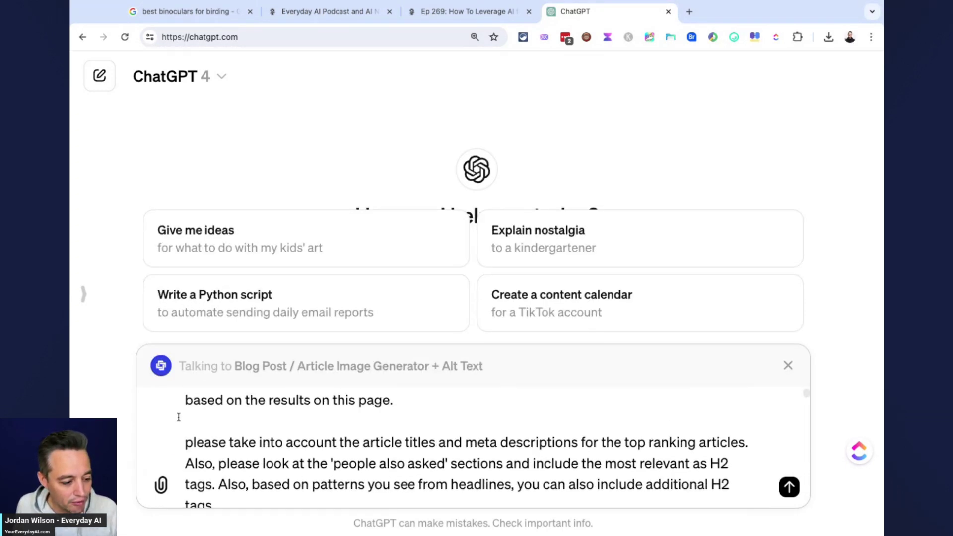
key("super+a")
key("BackSpace")
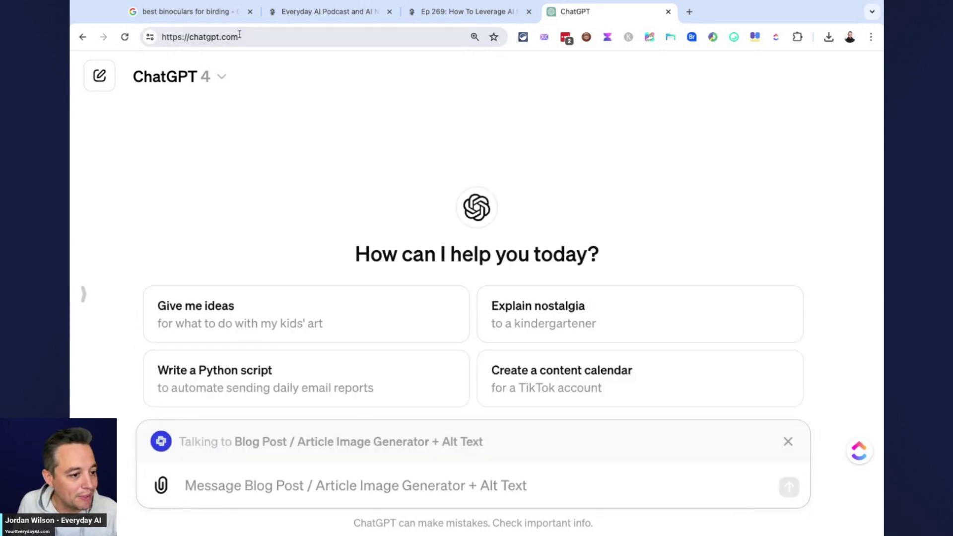
Paste the copied outline with an SEO article-generation request above it and send it.
left_click(171, 11)
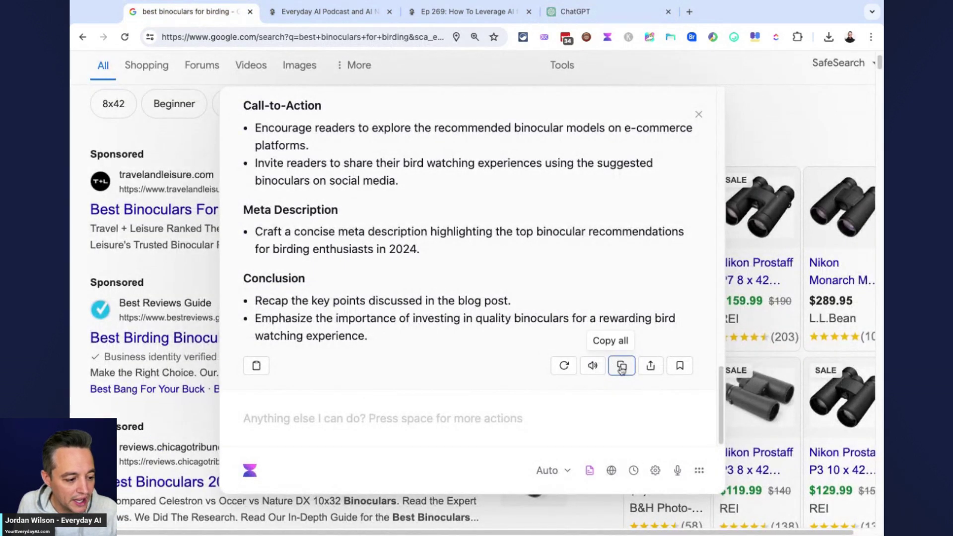
left_click(256, 366)
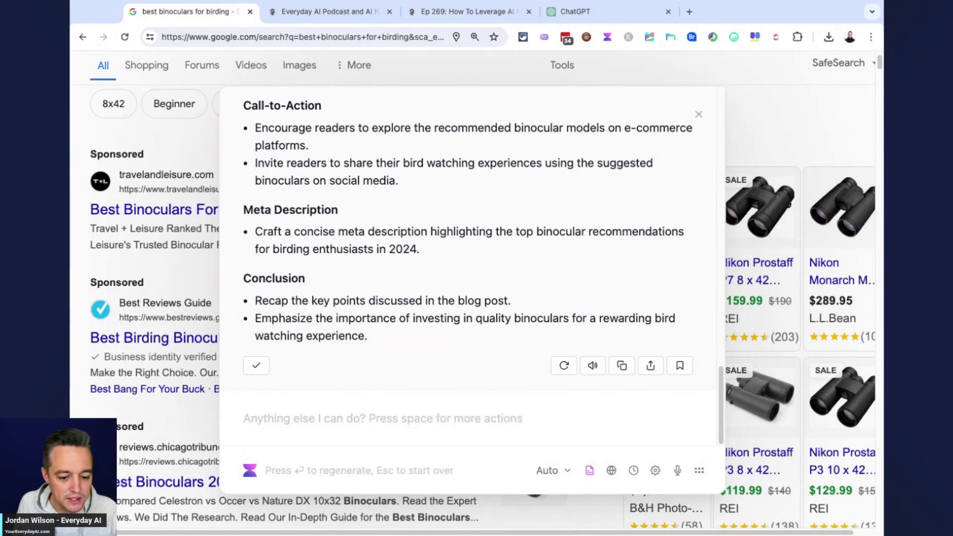
left_click(576, 11)
key("super+v")
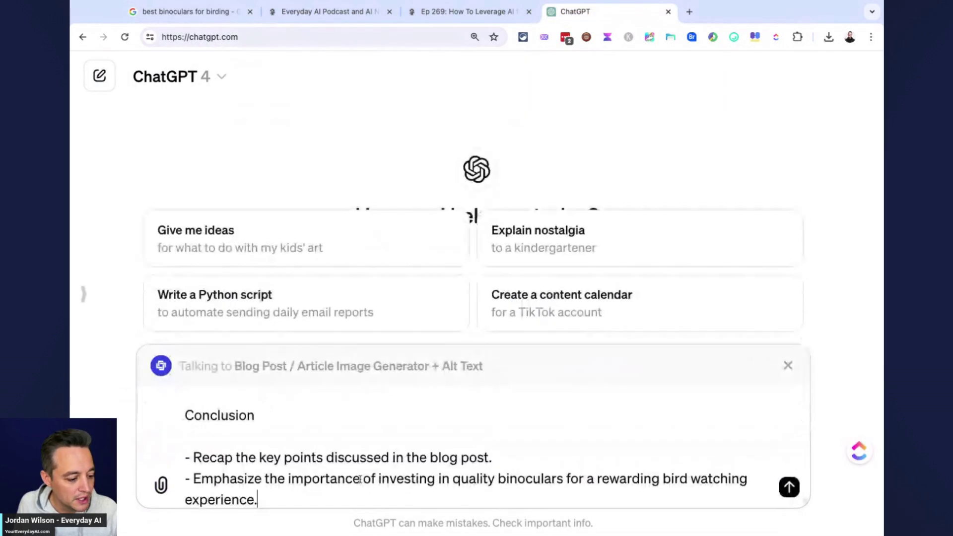
key("super+a")
key("super+Up")
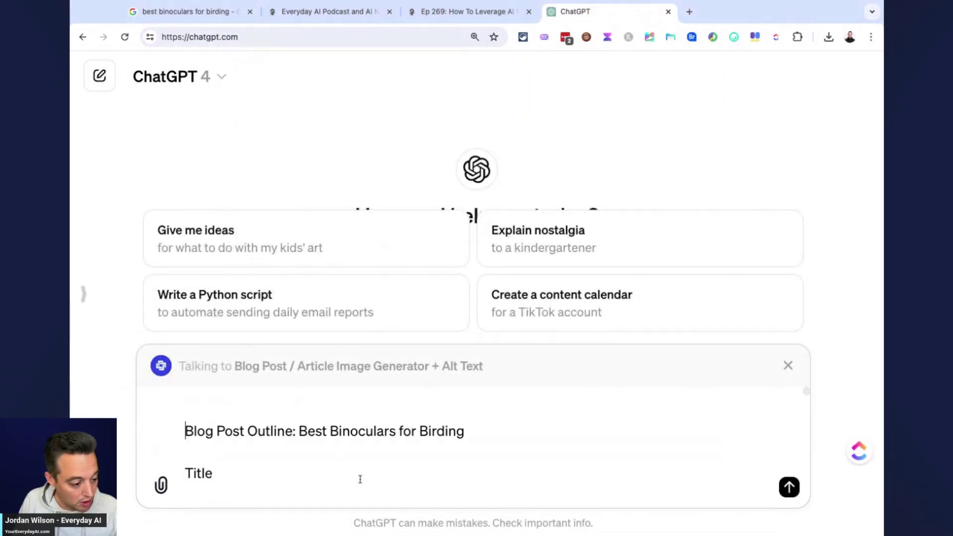
key("shift+Return")
key("Up")
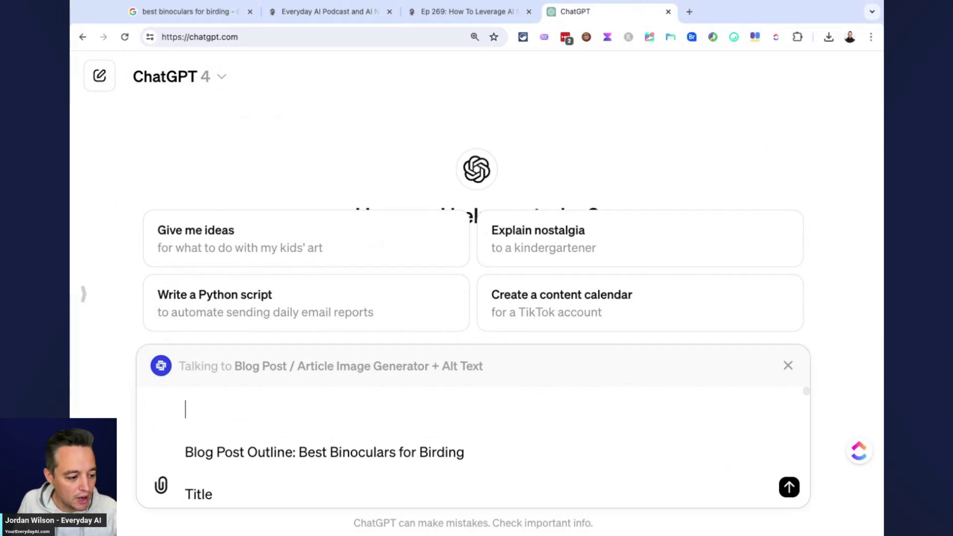
key("super+v")
key("Return")
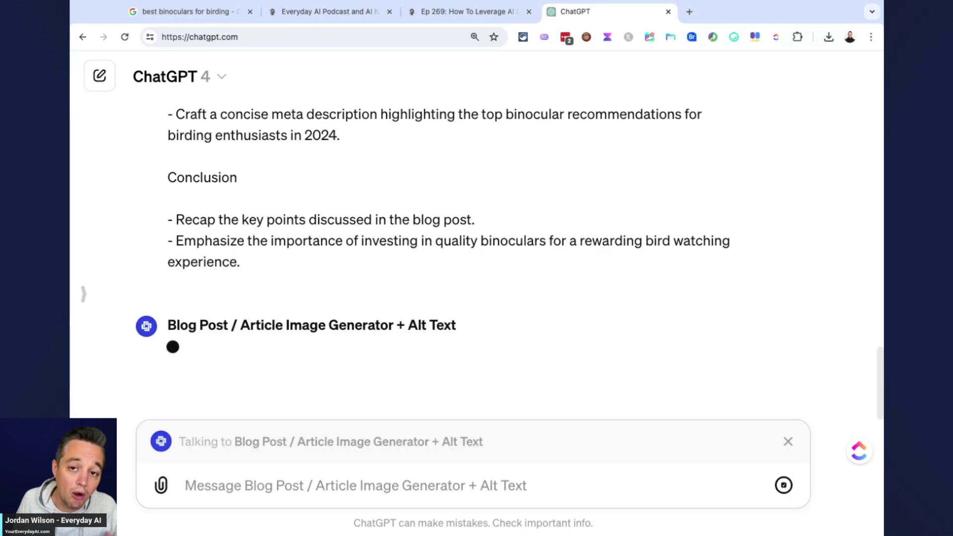
Check the Google outline tab, then scroll through the GPT's binoculars-in-nature image and alt text reply.
left_click(188, 12)
scroll(464, 291, "up", 7)
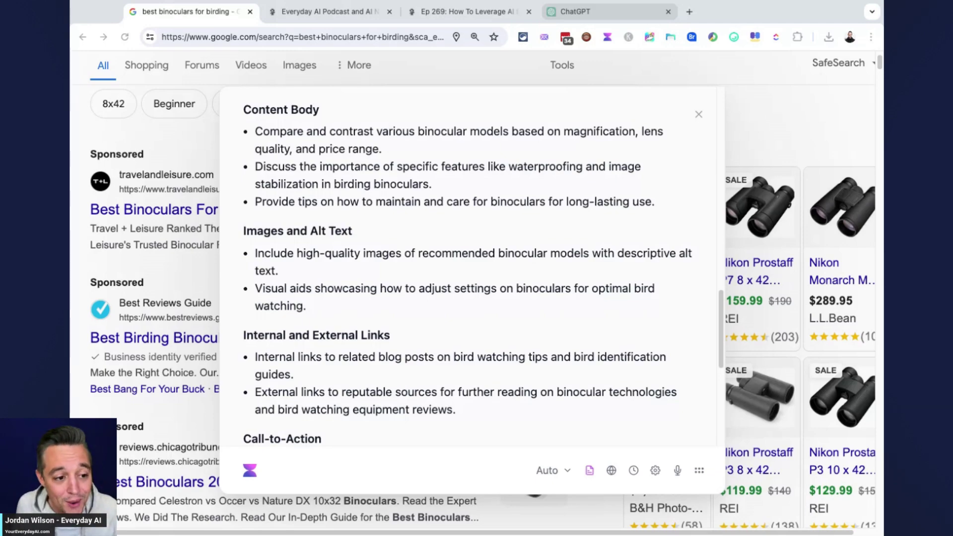
key("super+4")
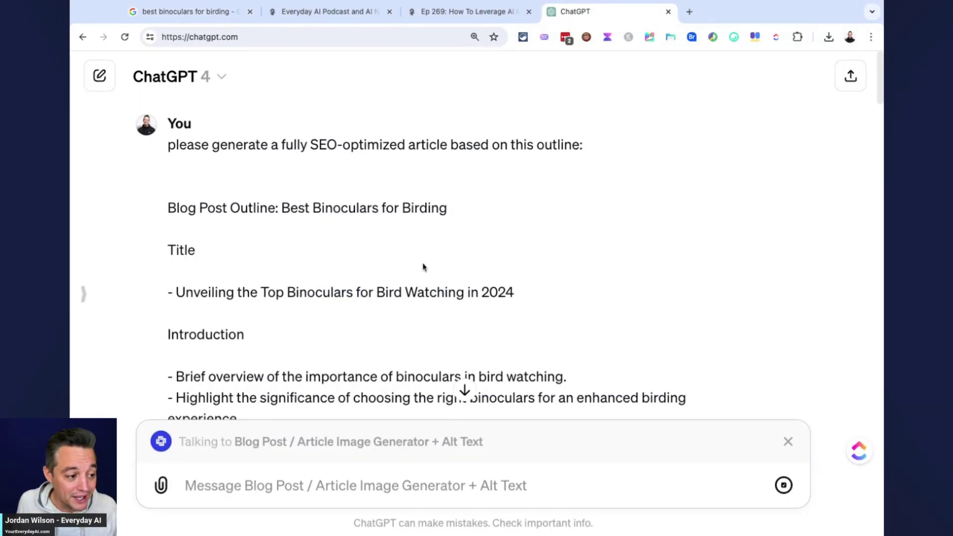
scroll(423, 267, "down", 15)
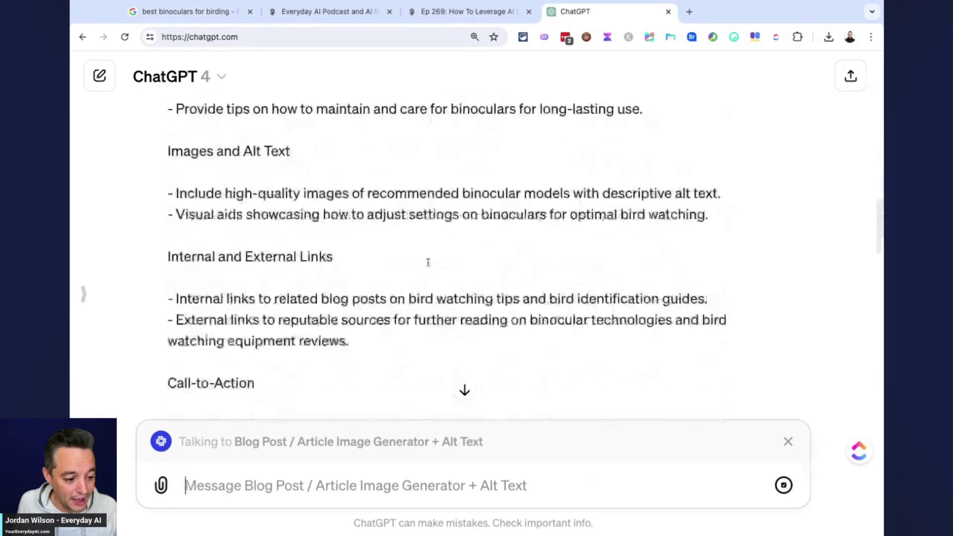
scroll(428, 262, "down", 20)
scroll(428, 263, "up", 13)
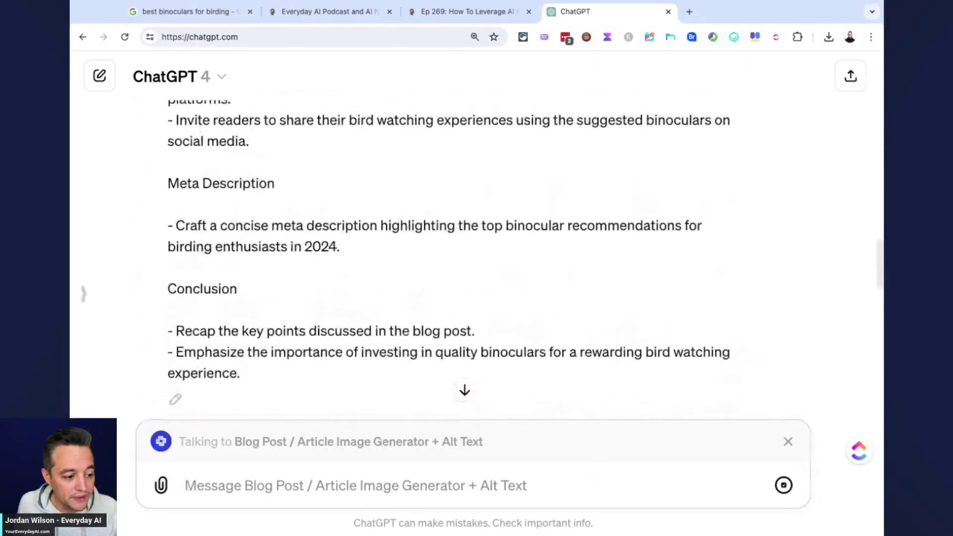
scroll(460, 256, "down", 8)
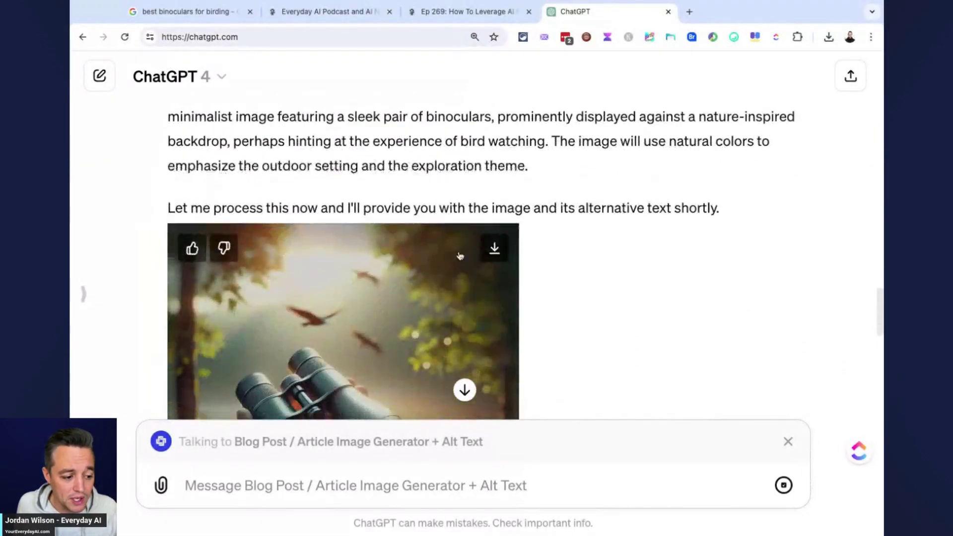
scroll(152, 327, "down", 3)
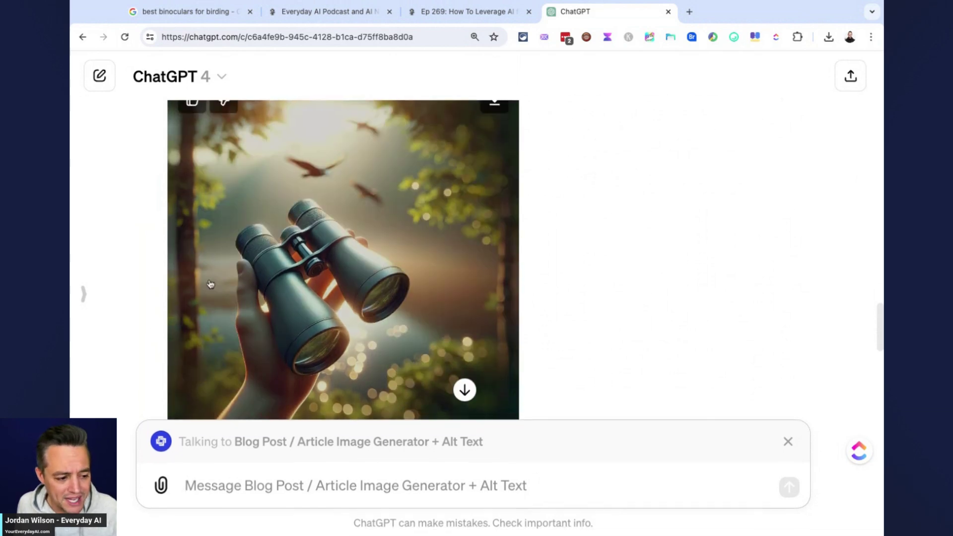
scroll(348, 288, "up", 6)
scroll(477, 291, "down", 4)
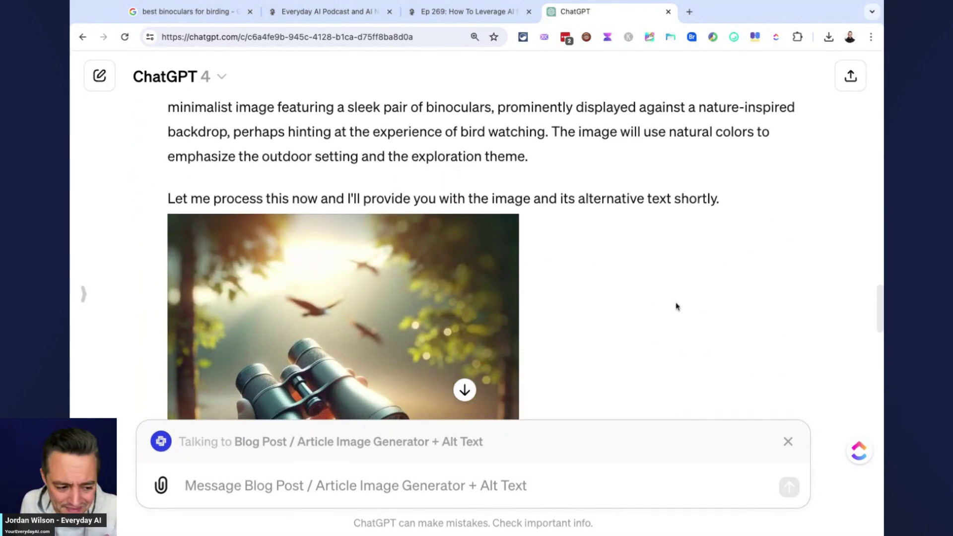
scroll(677, 307, "down", 5)
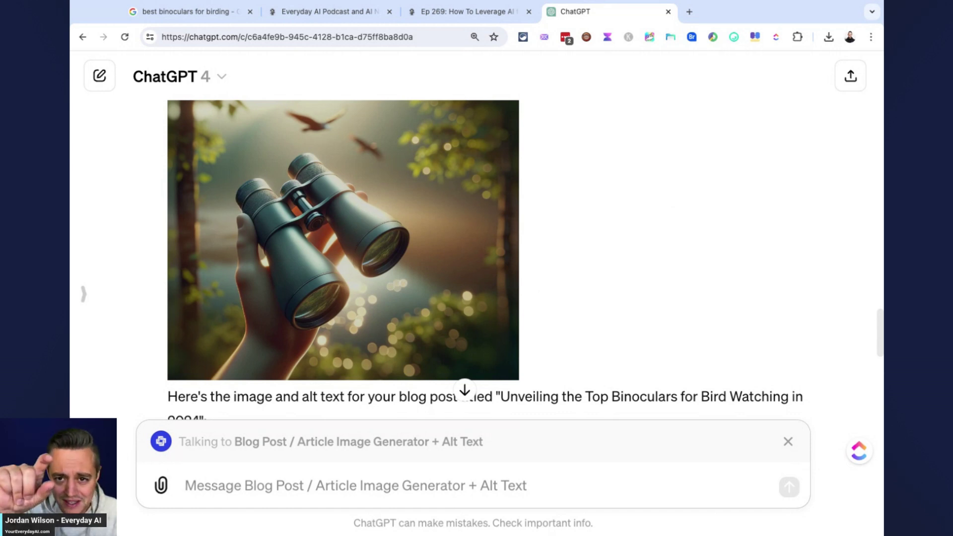
scroll(416, 277, "down", 7)
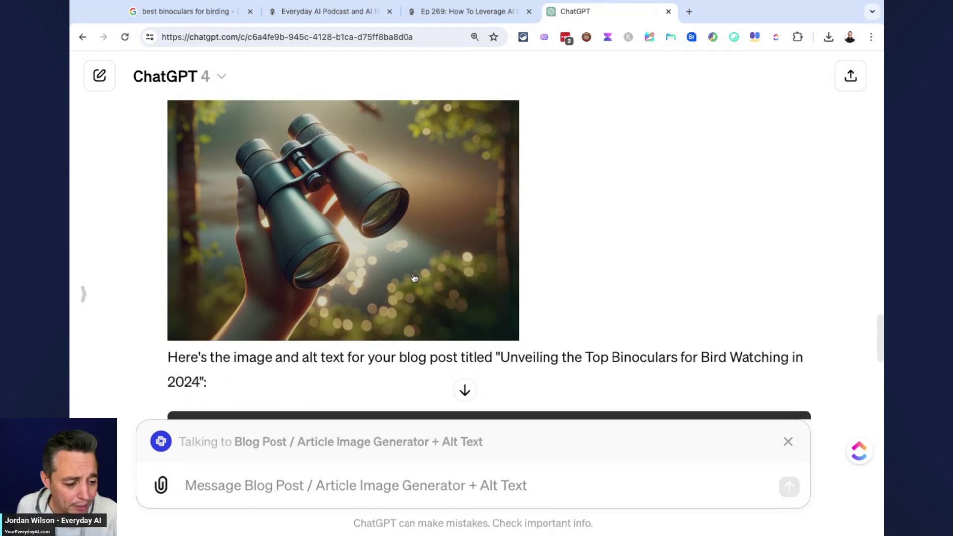
scroll(471, 308, "down", 3)
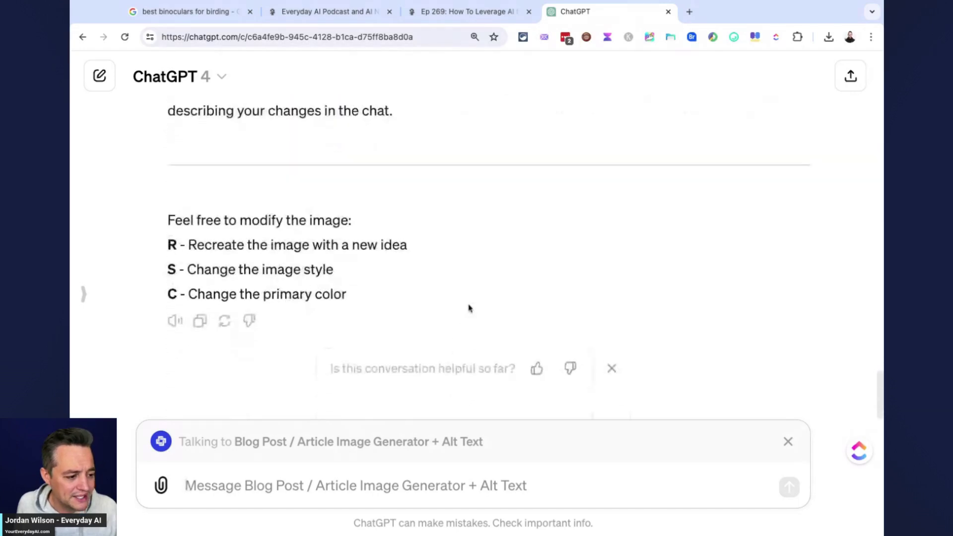
scroll(471, 308, "up", 12)
scroll(471, 309, "up", 6)
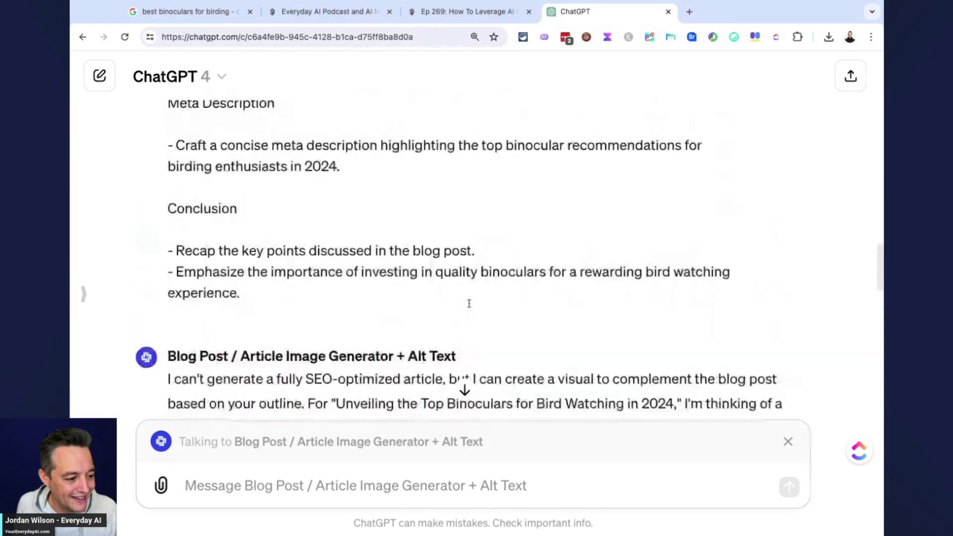
scroll(469, 303, "down", 6)
scroll(469, 303, "down", 1)
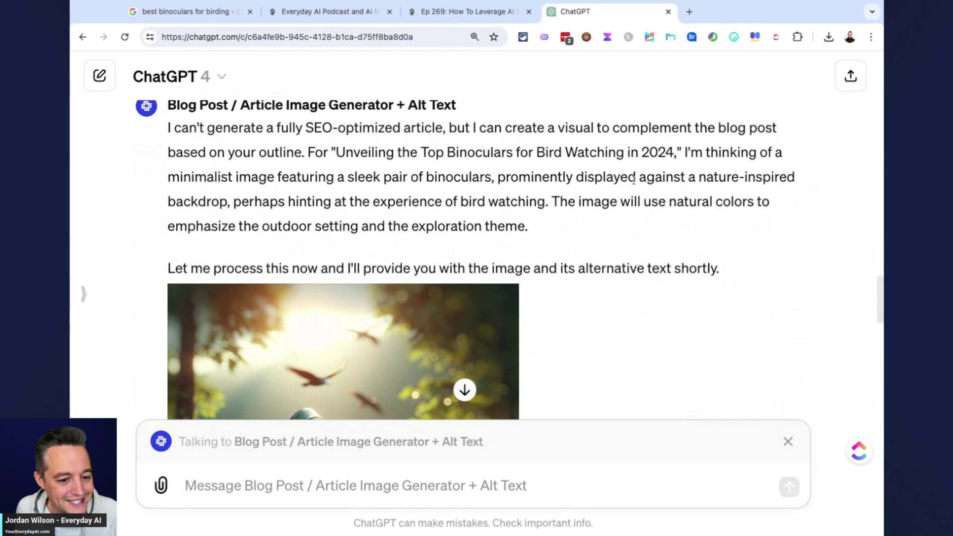
scroll(297, 158, "up", 2)
scroll(420, 249, "up", 15)
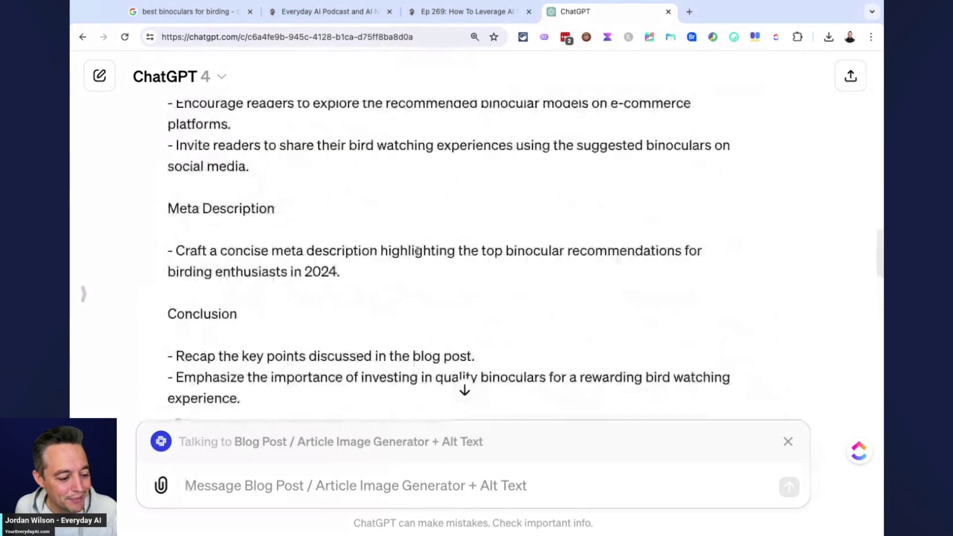
Search Explore GPTs for 'blog post' and start a chat with Blog Post Content Humanizer.
left_click(788, 442)
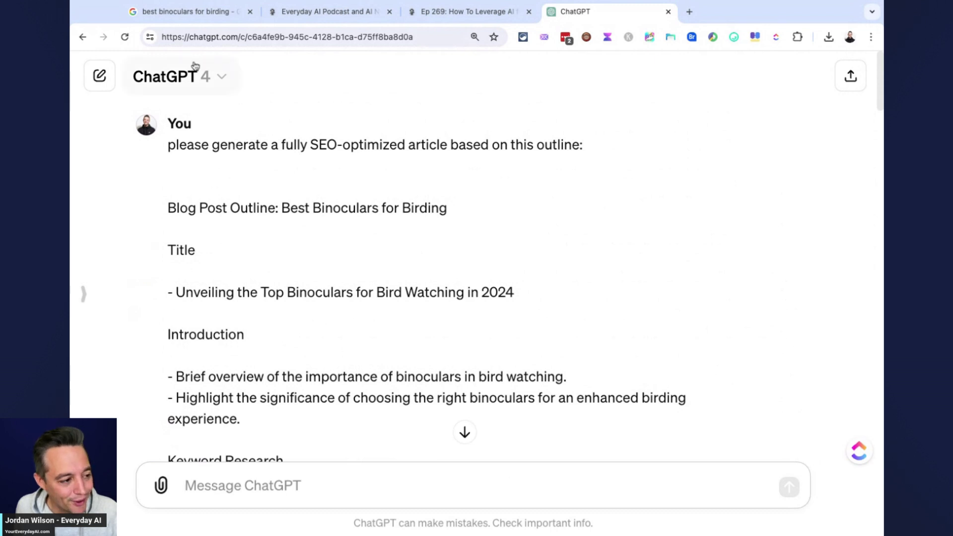
left_click(83, 293)
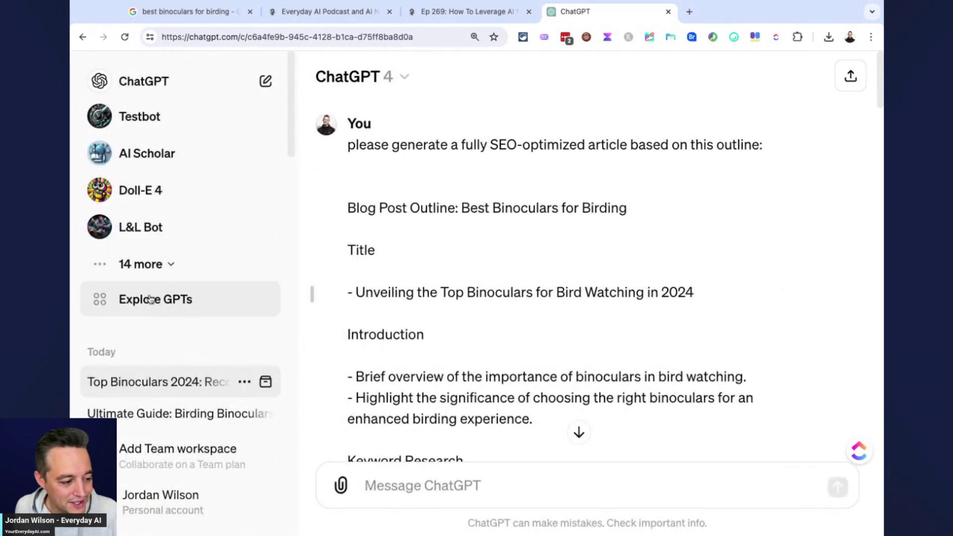
left_click(243, 290)
left_click(530, 264)
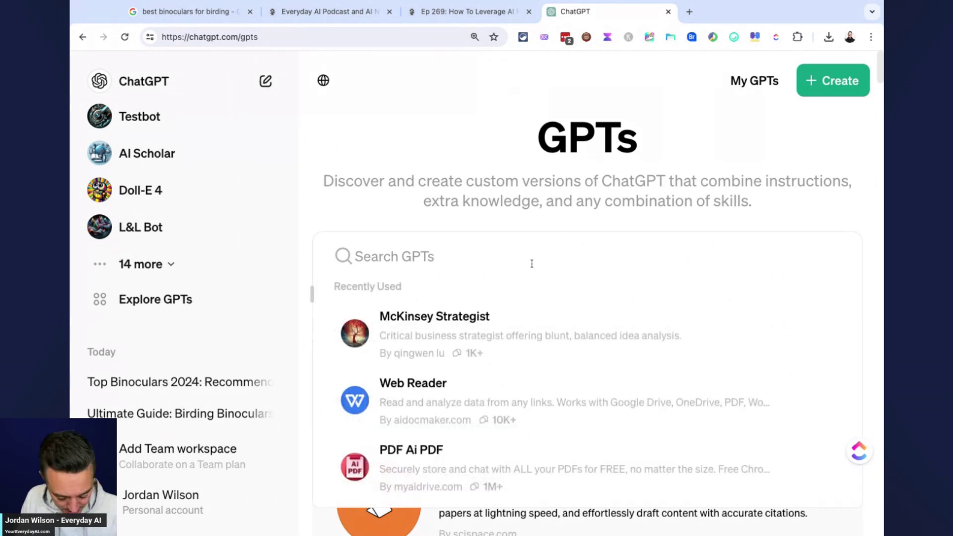
type("blog post")
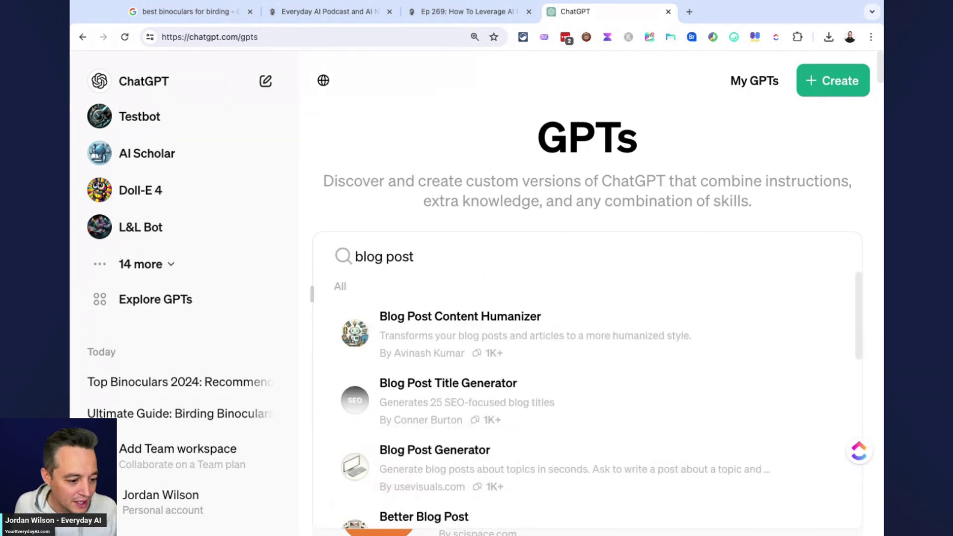
left_click(514, 319)
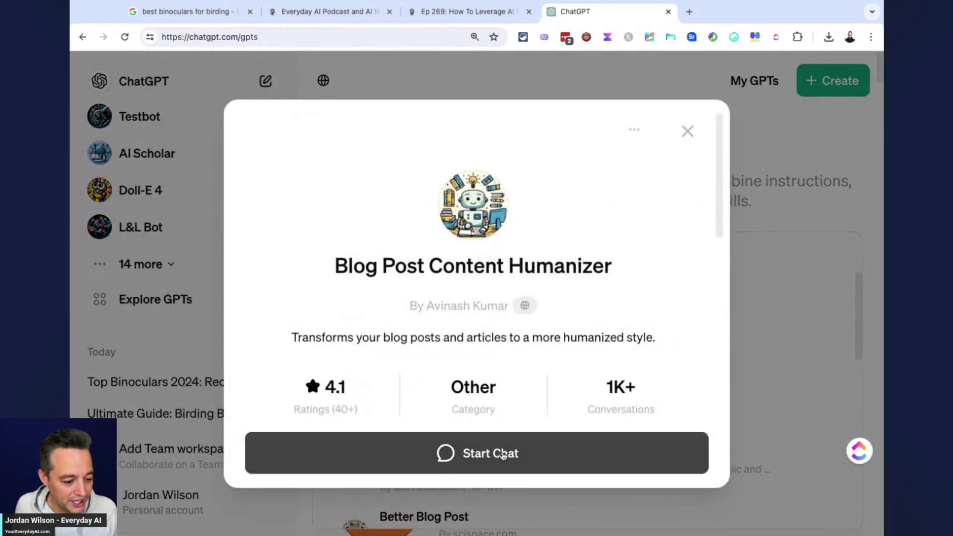
left_click(441, 463)
Paste the article request and binoculars outline into the humanizer chat and send it.
type("please generate a fully SEO-optimized article based on this outline:")
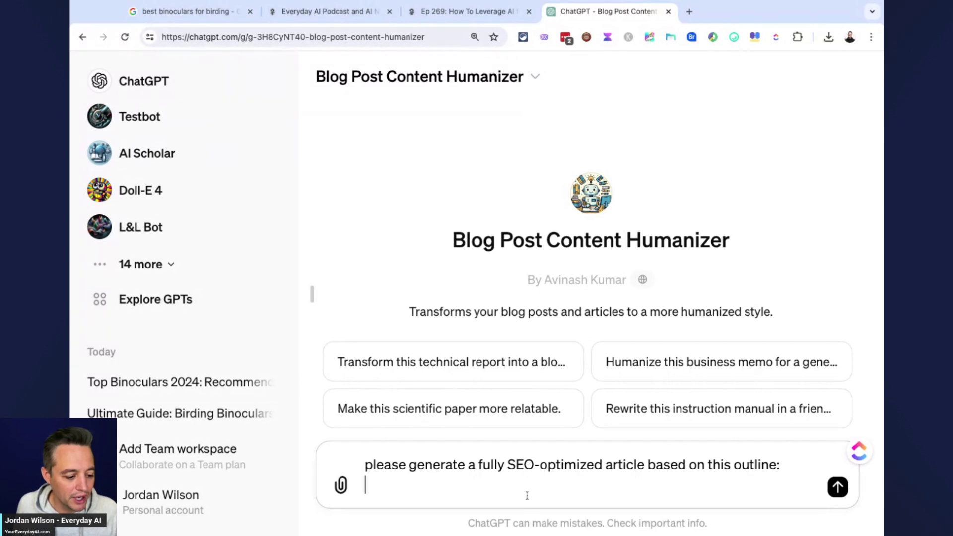
key("super+v")
scroll(539, 477, "up", 10)
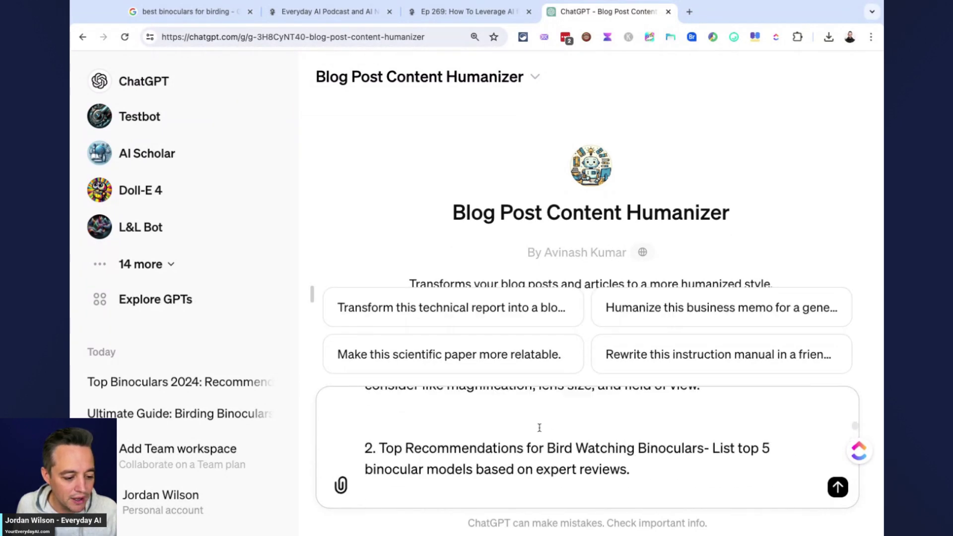
left_click(578, 424)
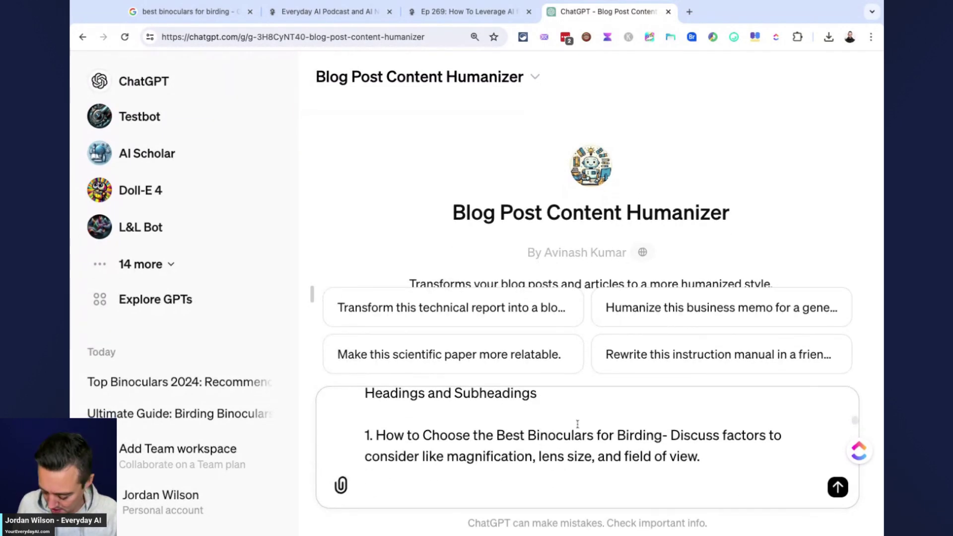
key("Return")
scroll(538, 412, "up", 15)
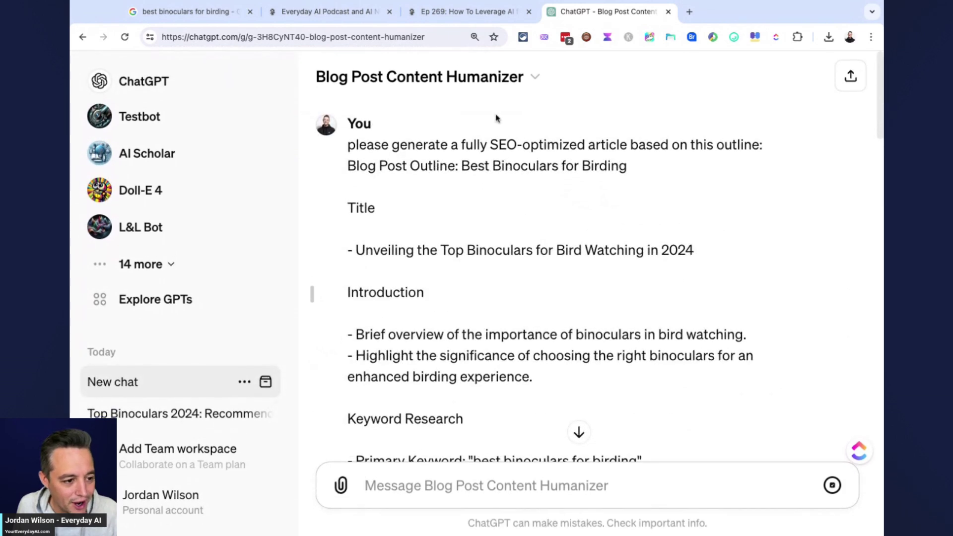
Hide the sidebar and review the humanized binoculars article through its Call-to-Action, Meta Description and Conclusion.
left_click(313, 294)
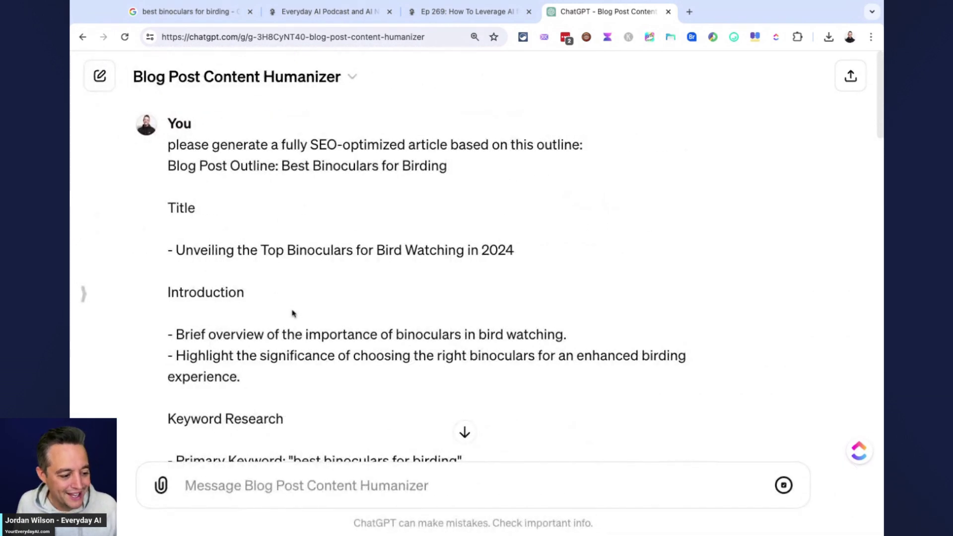
scroll(292, 314, "down", 20)
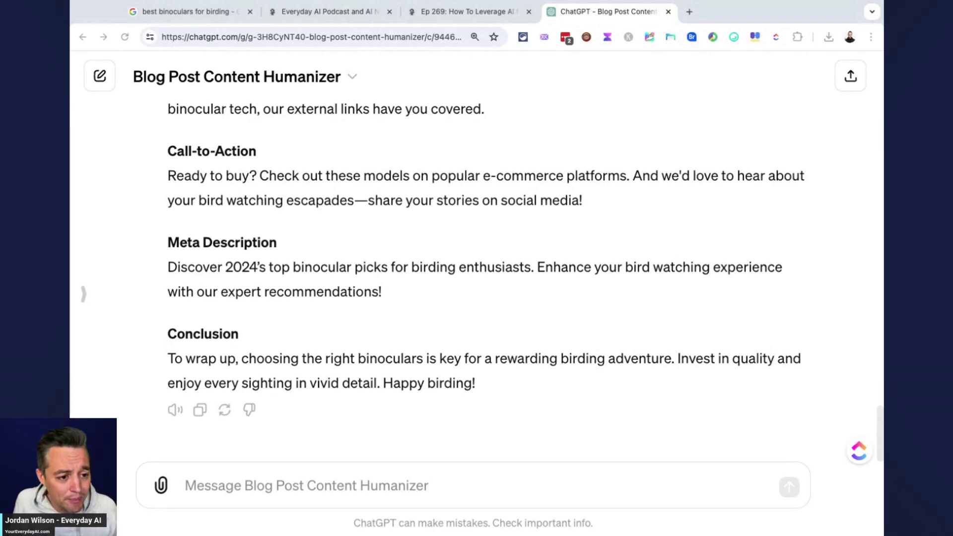
scroll(607, 209, "up", 10)
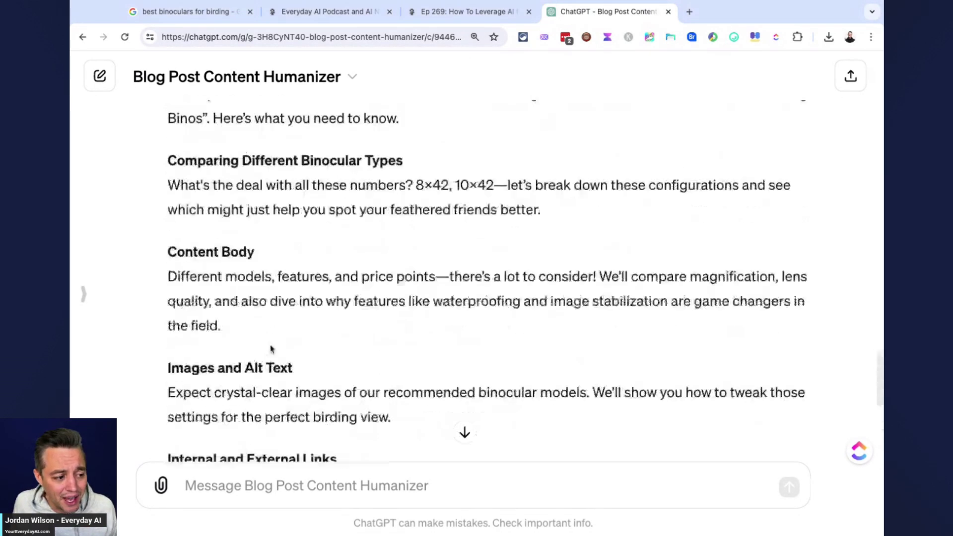
scroll(271, 350, "up", 15)
scroll(271, 342, "down", 5)
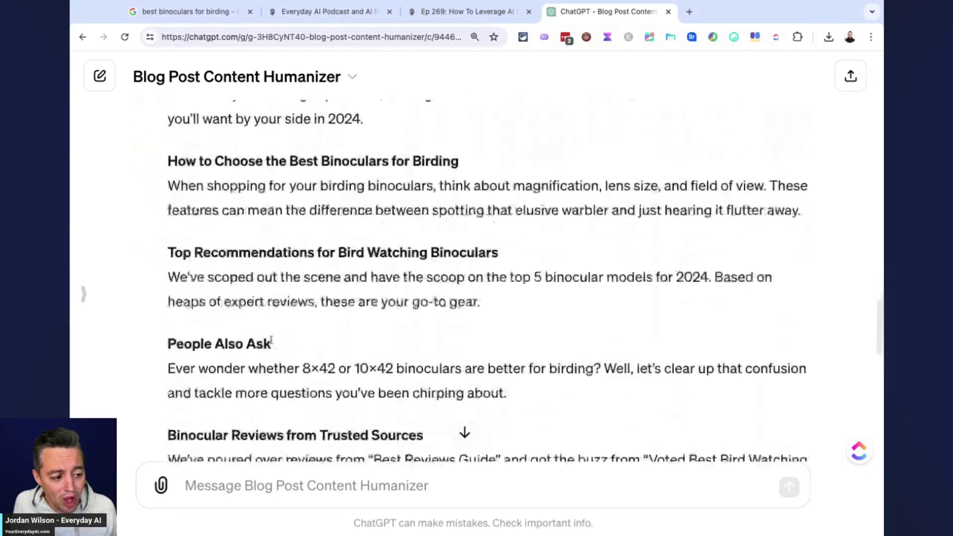
scroll(272, 341, "down", 8)
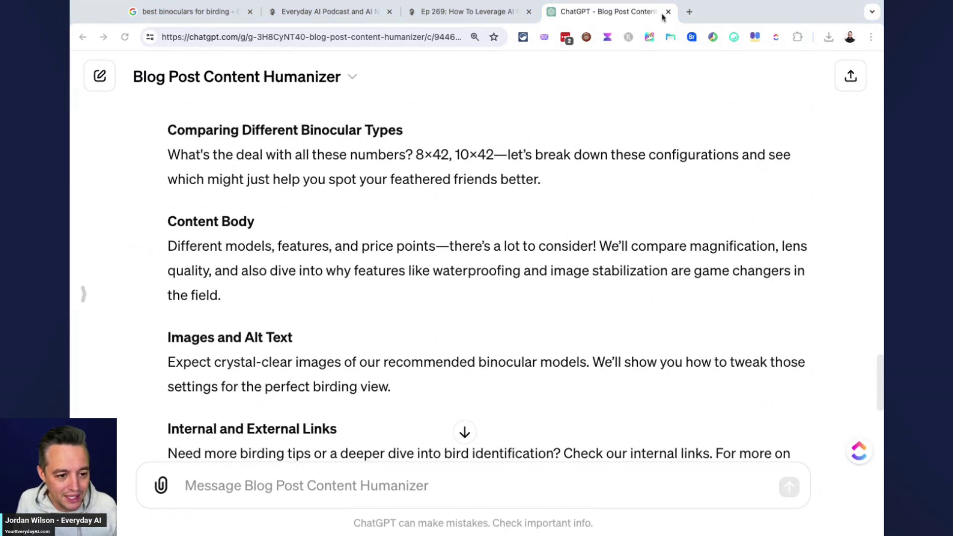
scroll(379, 319, "down", 2)
scroll(369, 323, "down", 3)
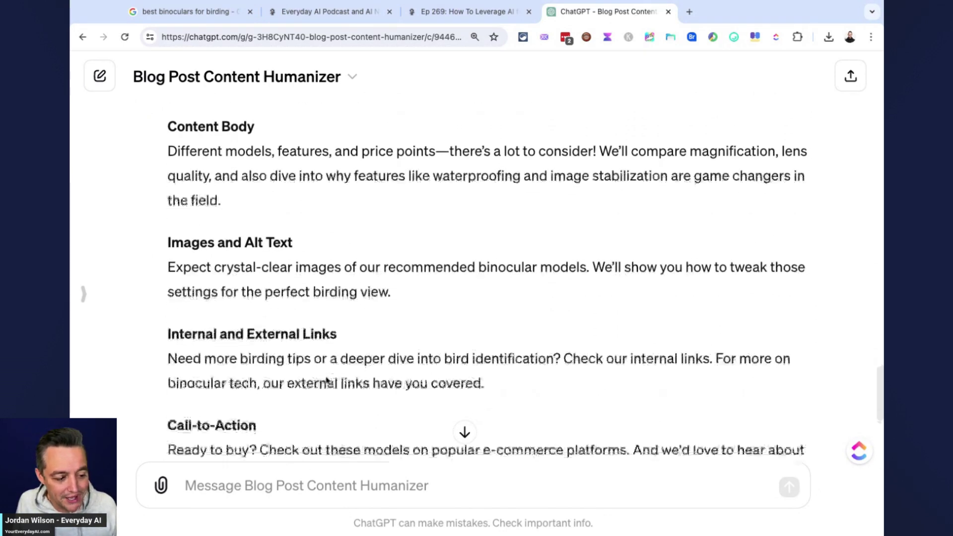
scroll(222, 355, "down", 1)
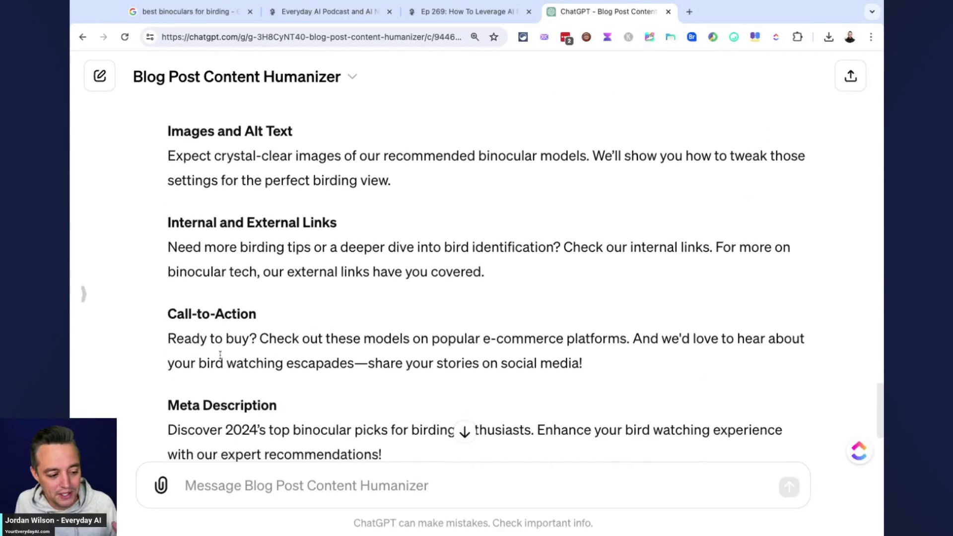
scroll(231, 380, "down", 3)
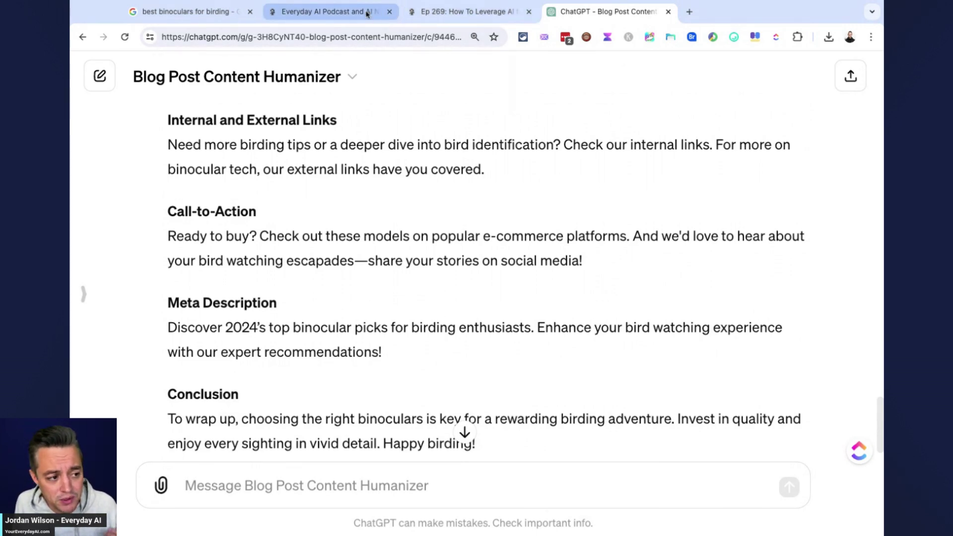
Glance back at the Google results for best binoculars, then return to youreverydayai.com.
left_click(196, 24)
scroll(474, 373, "up", 10)
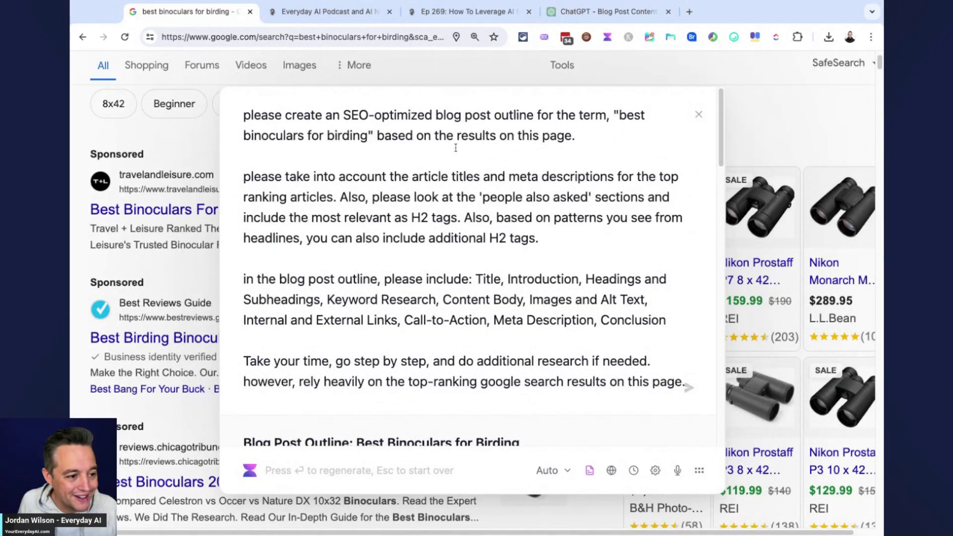
left_click(328, 12)
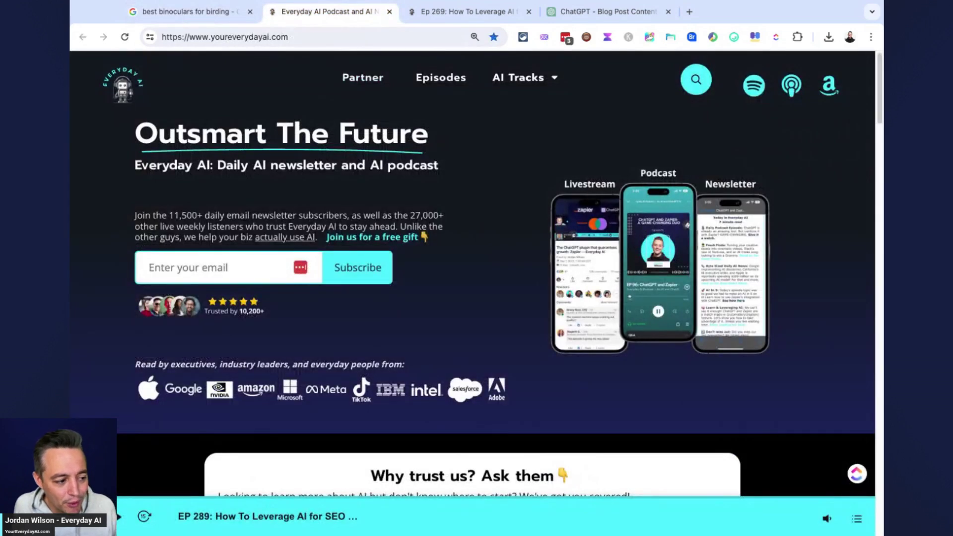